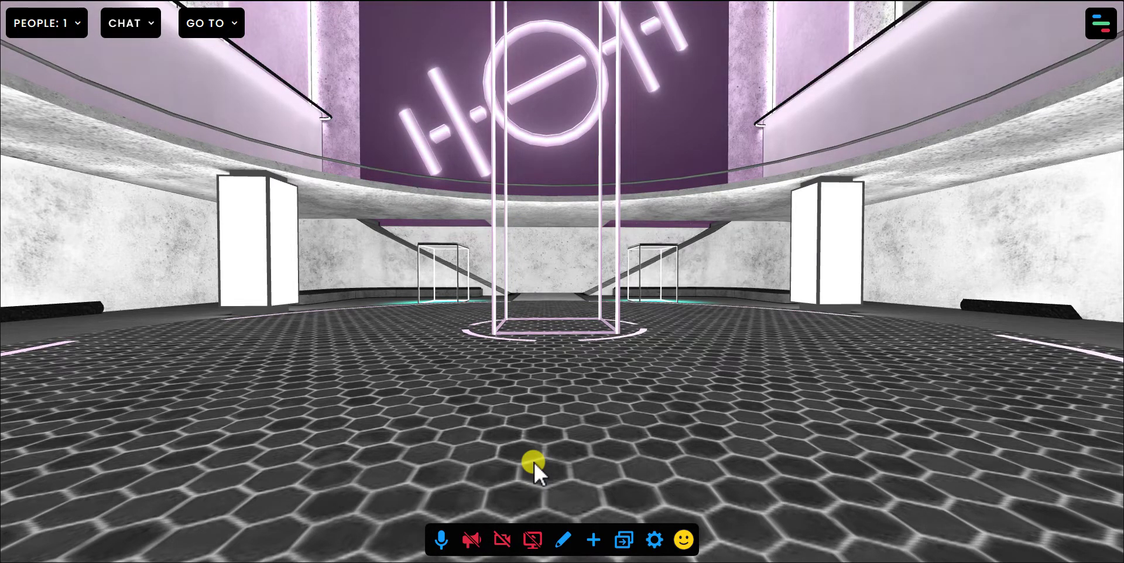
# Open the list of addable effects and look at the available particle effects.
pyautogui.press('w')
pyautogui.moveTo(557, 466); pyautogui.dragTo(434, 415)
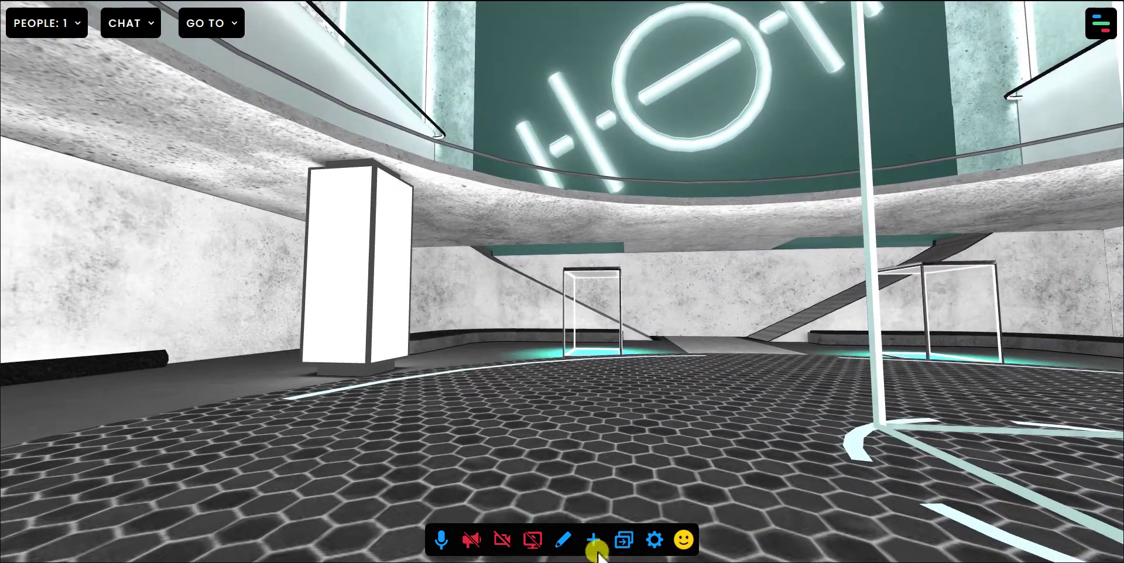
pyautogui.click(594, 540)
pyautogui.click(639, 433)
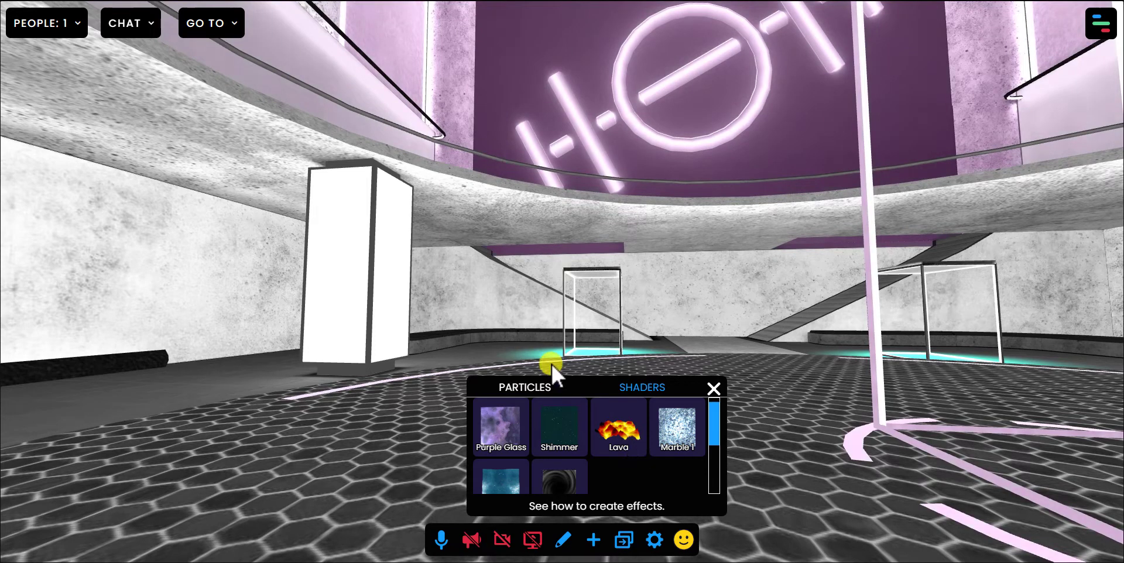
pyautogui.click(516, 389)
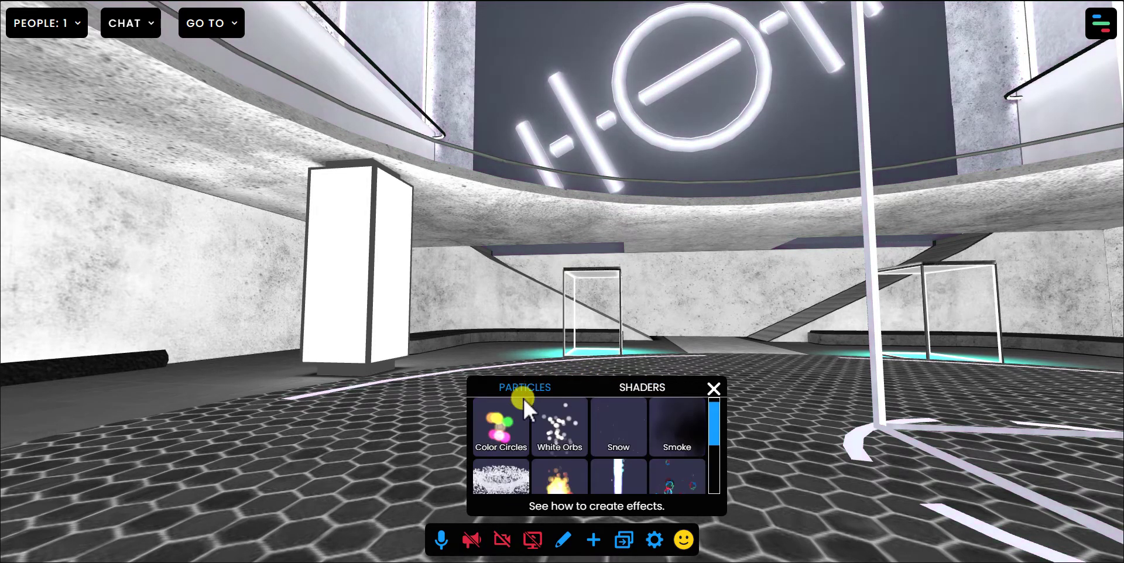
pyautogui.click(571, 442)
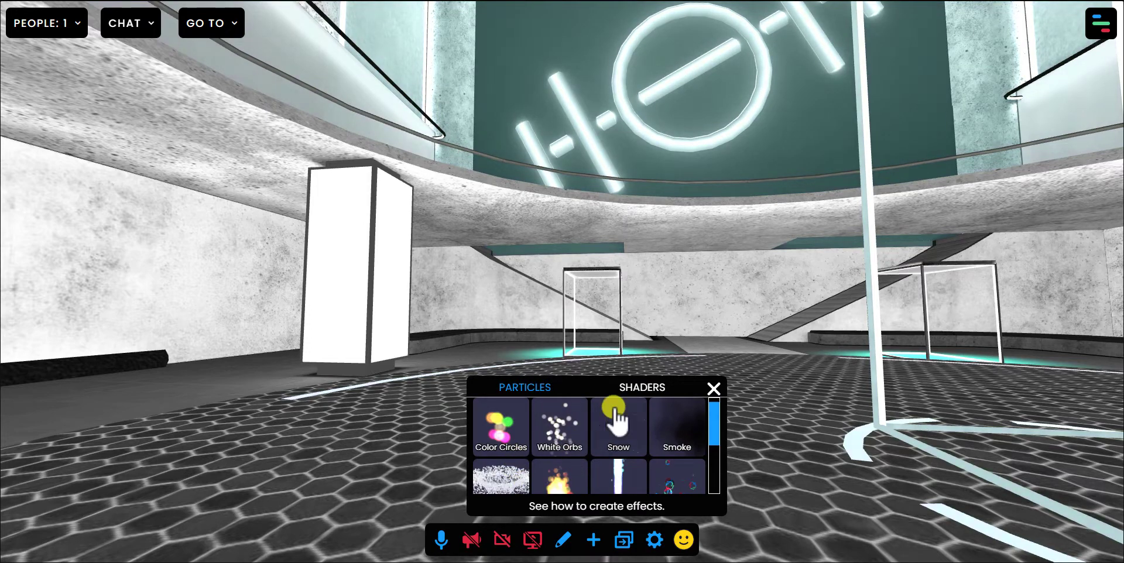
# Add the Purple Glass shader effect to the scene near the white pillar.
pyautogui.click(641, 380)
pyautogui.moveTo(465, 387); pyautogui.dragTo(369, 458)
pyautogui.press('w')
pyautogui.press('w')
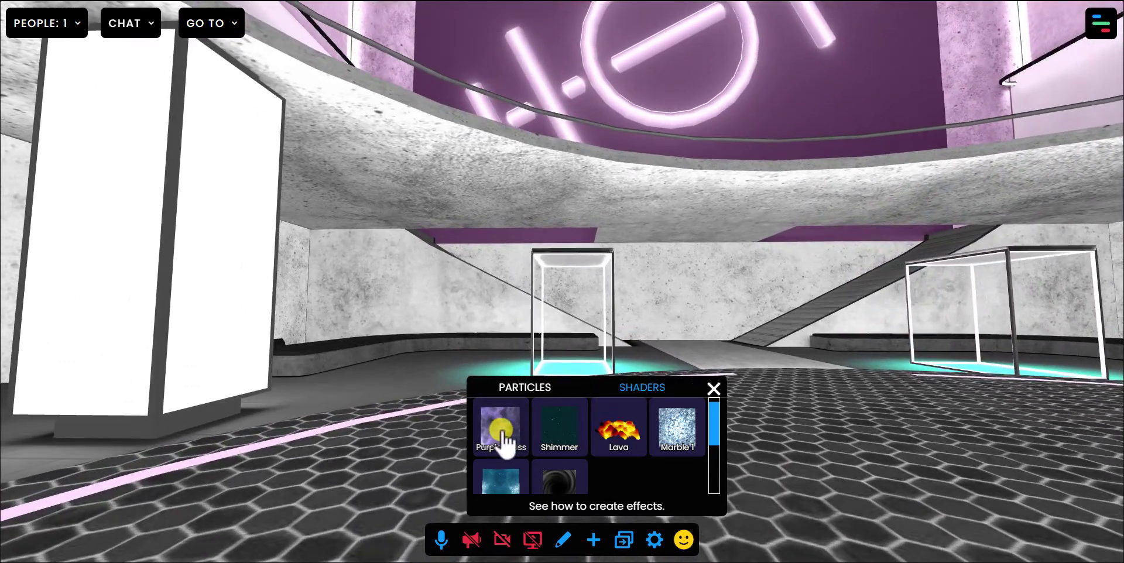
pyautogui.click(501, 430)
# Walk around the Purple Glass panel and examine its animated surface from several angles.
pyautogui.press('s')
pyautogui.press('d')
pyautogui.press('a')
pyautogui.press('w')
pyautogui.press('w')
pyautogui.moveTo(589, 318); pyautogui.dragTo(515, 378)
pyautogui.press('d')
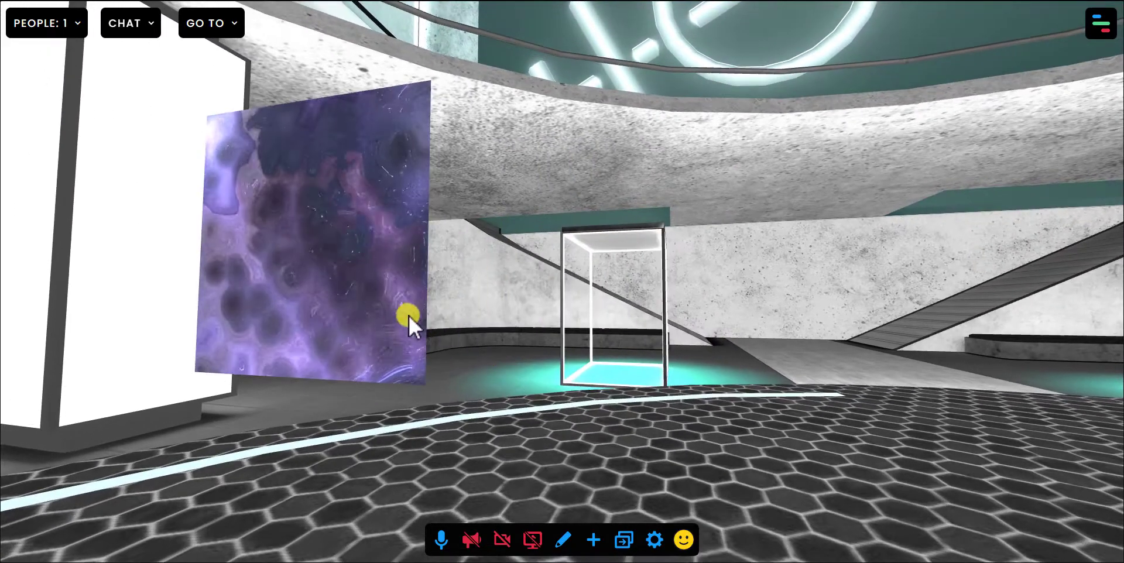
pyautogui.press('a')
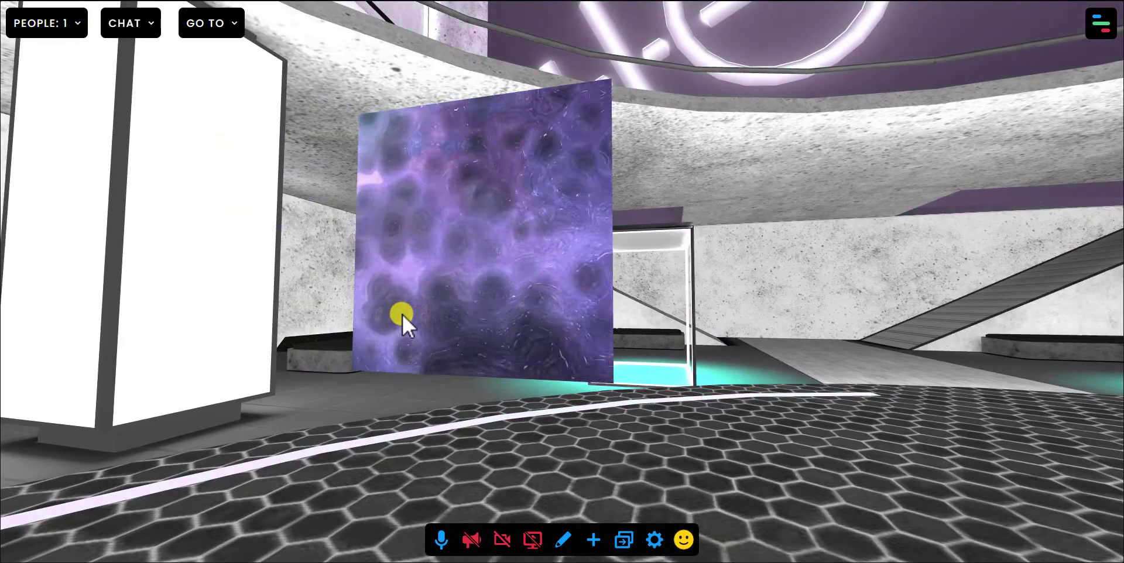
pyautogui.press('d')
pyautogui.press('a')
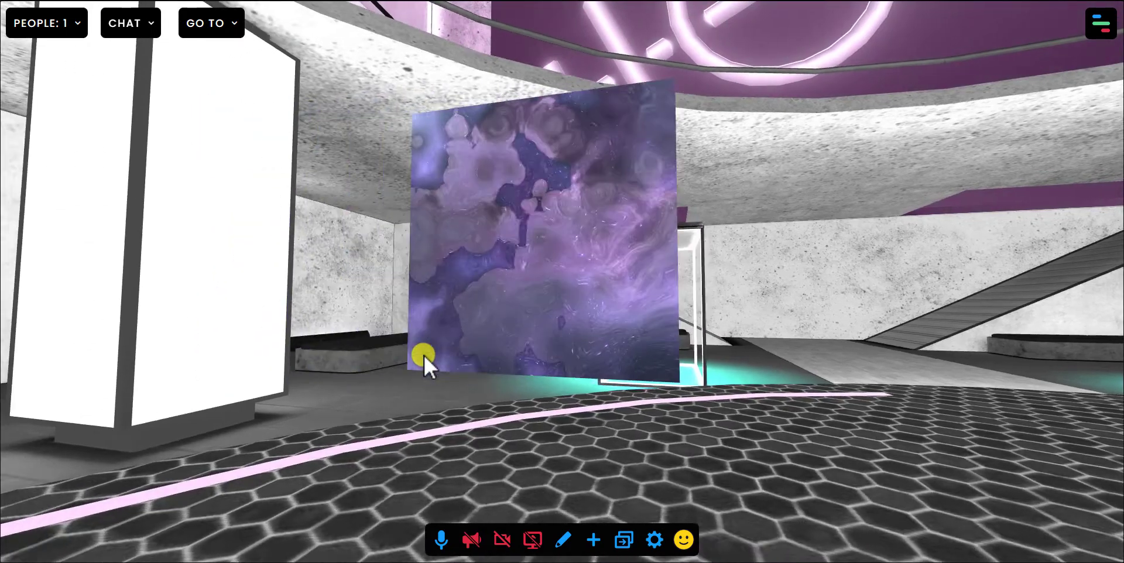
pyautogui.press('a')
pyautogui.moveTo(307, 439); pyautogui.dragTo(801, 438)
pyautogui.press('a')
pyautogui.moveTo(610, 440); pyautogui.dragTo(735, 444)
pyautogui.press('d')
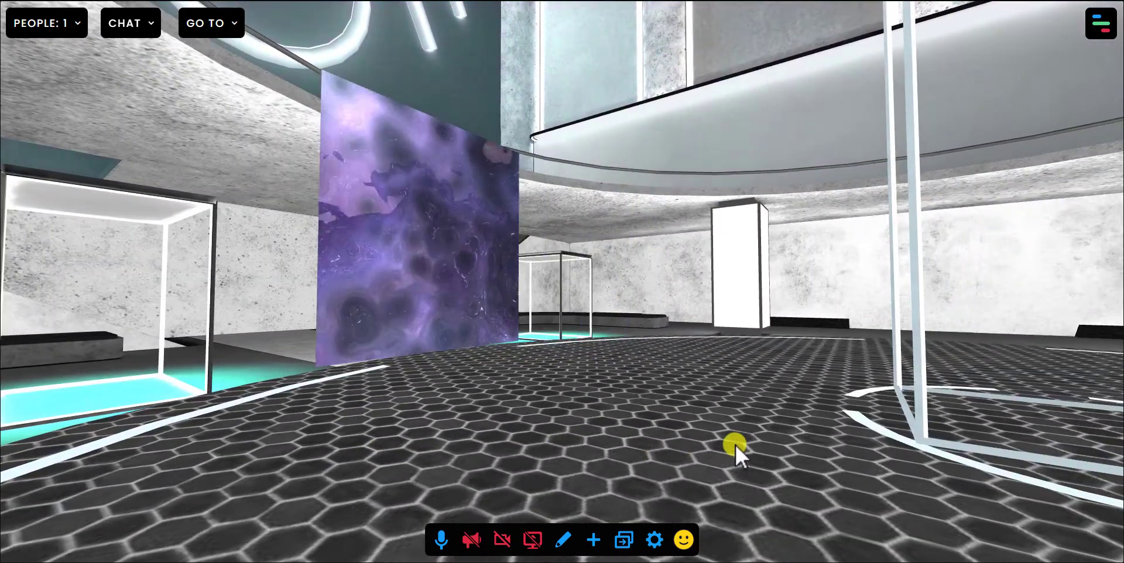
pyautogui.press('w')
pyautogui.moveTo(753, 407); pyautogui.dragTo(465, 420)
pyautogui.press('d')
# Open the frame's settings, check the performance rating and FPS read-out, and close the settings again.
pyautogui.click(1100, 23)
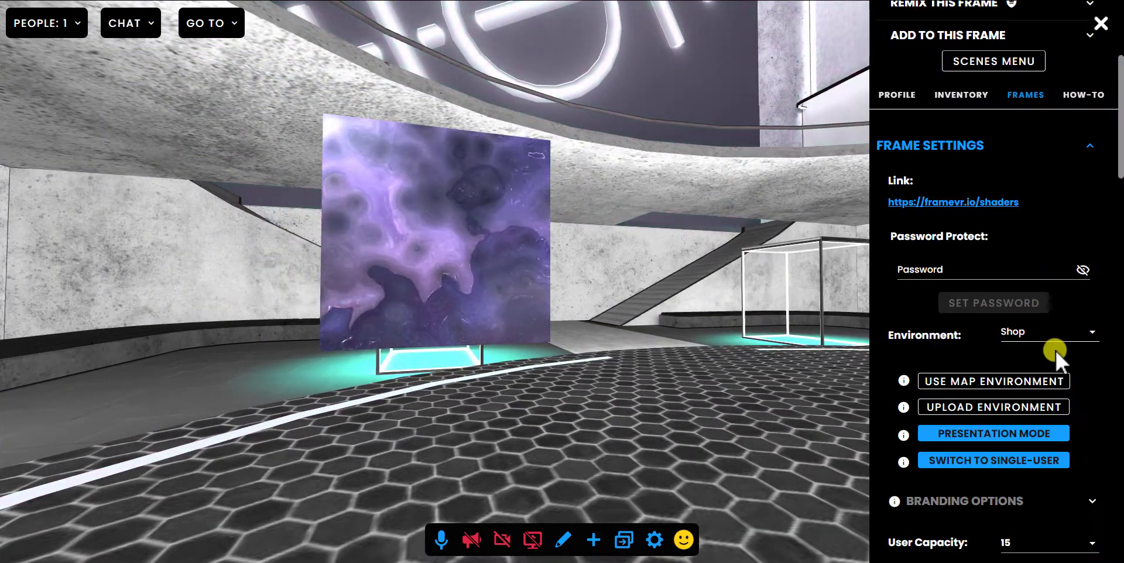
pyautogui.scroll(-10, 1054, 351)
pyautogui.scroll(-10, 1055, 351)
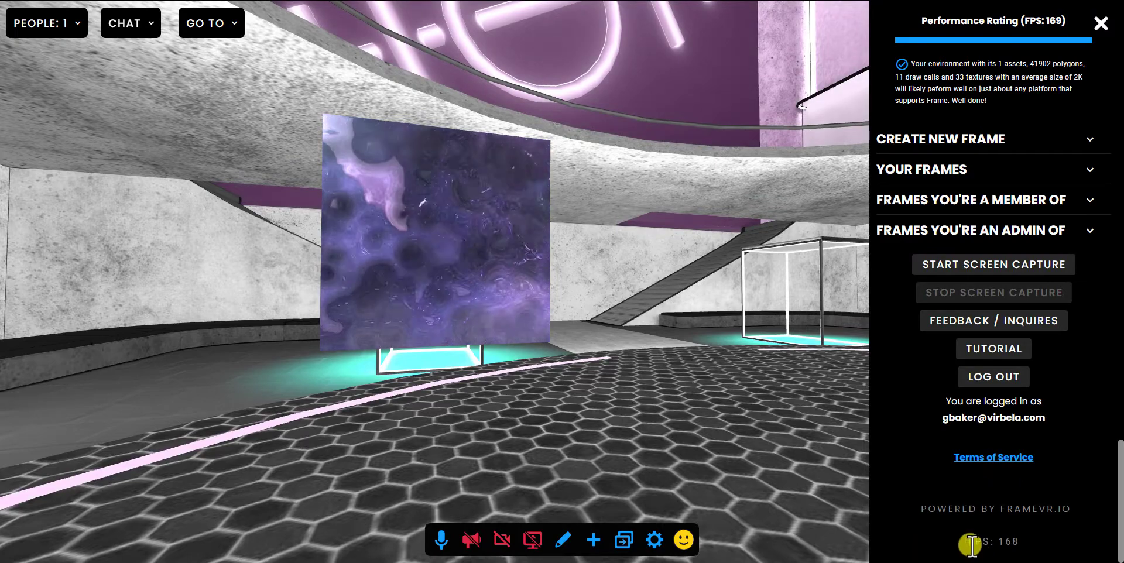
pyautogui.moveTo(968, 543); pyautogui.dragTo(1047, 541)
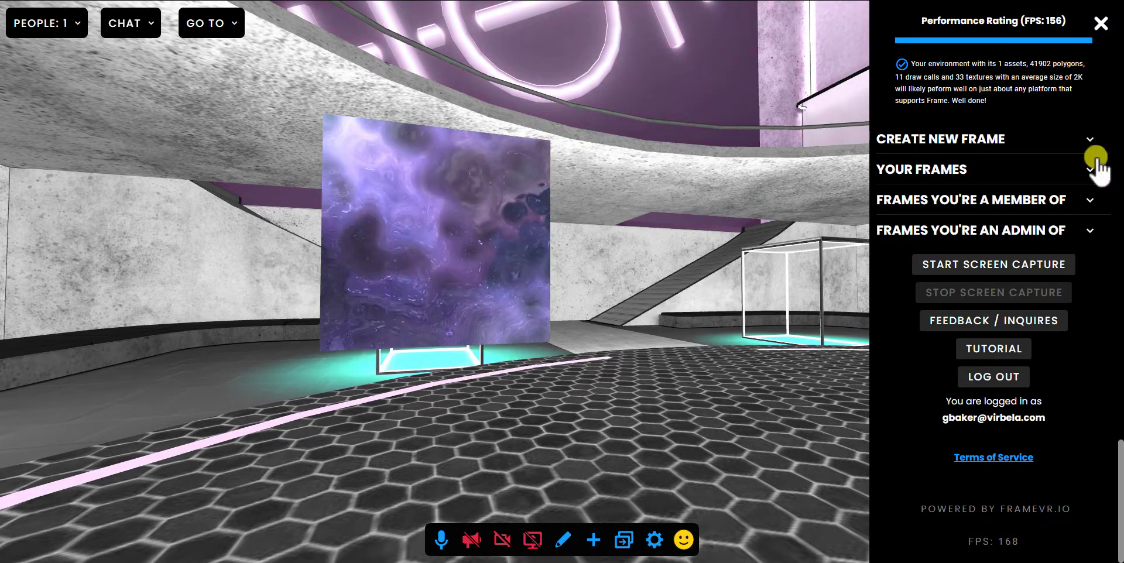
pyautogui.click(1100, 39)
pyautogui.click(1101, 38)
# Select the Purple Glass panel in edit mode and enlarge it from its lower corner.
pyautogui.press('d')
pyautogui.moveTo(702, 282); pyautogui.dragTo(595, 304)
pyautogui.moveTo(613, 443); pyautogui.dragTo(556, 427)
pyautogui.press('e')
pyautogui.click(503, 277)
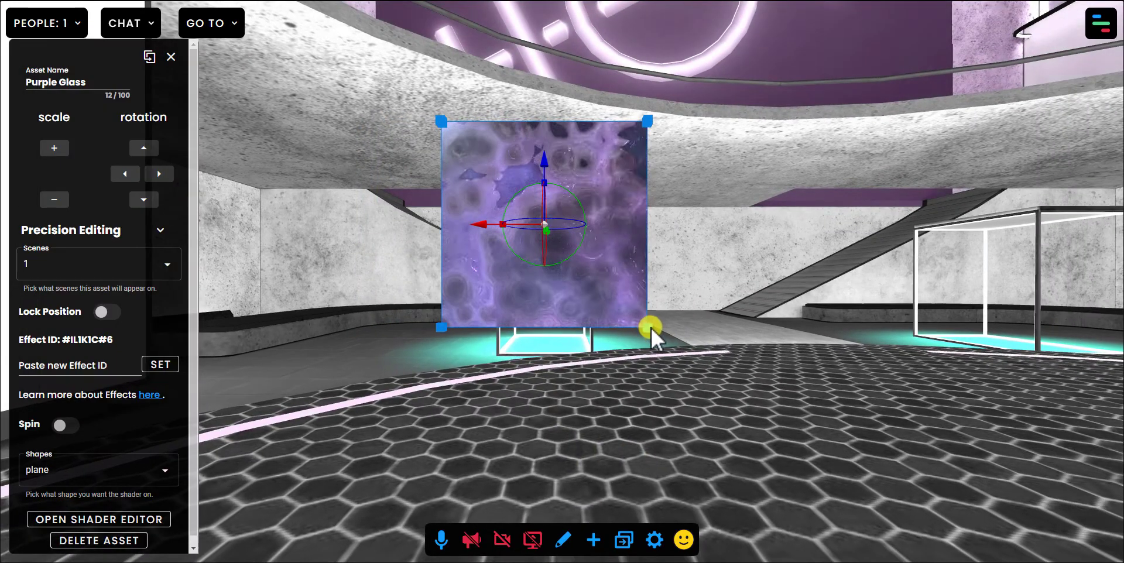
pyautogui.moveTo(649, 339); pyautogui.dragTo(778, 403)
# Change the Purple Glass effect's shape to sphere and view it from the side.
pyautogui.click(138, 468)
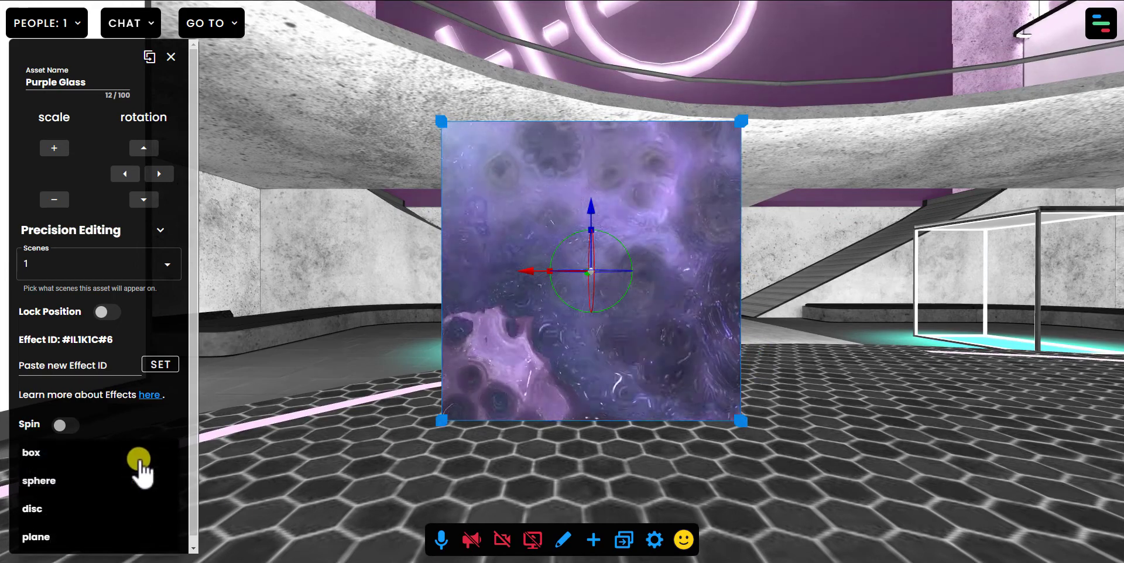
pyautogui.click(44, 481)
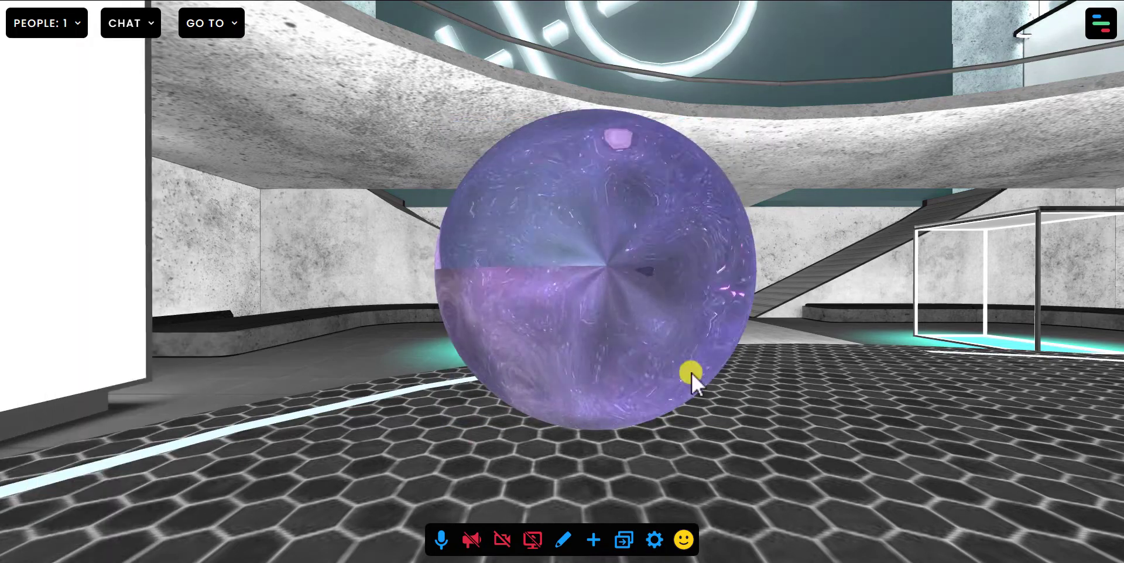
pyautogui.moveTo(691, 371); pyautogui.dragTo(455, 290)
# Select the Purple Glass sphere in edit mode to show its effect settings.
pyautogui.click(490, 254)
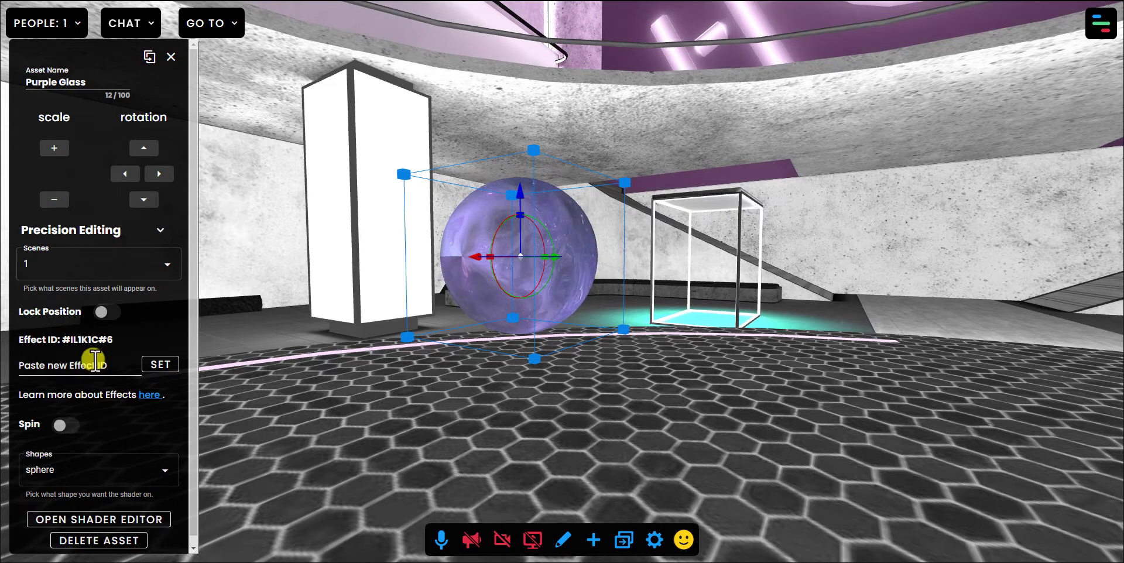
pyautogui.moveTo(438, 395); pyautogui.dragTo(424, 395)
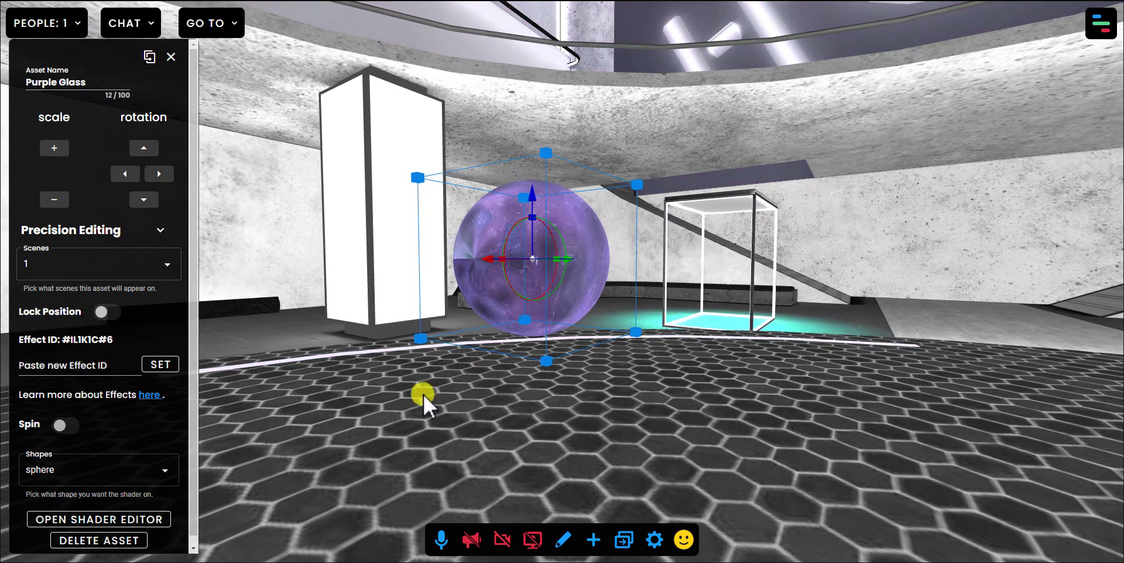
pyautogui.click(562, 539)
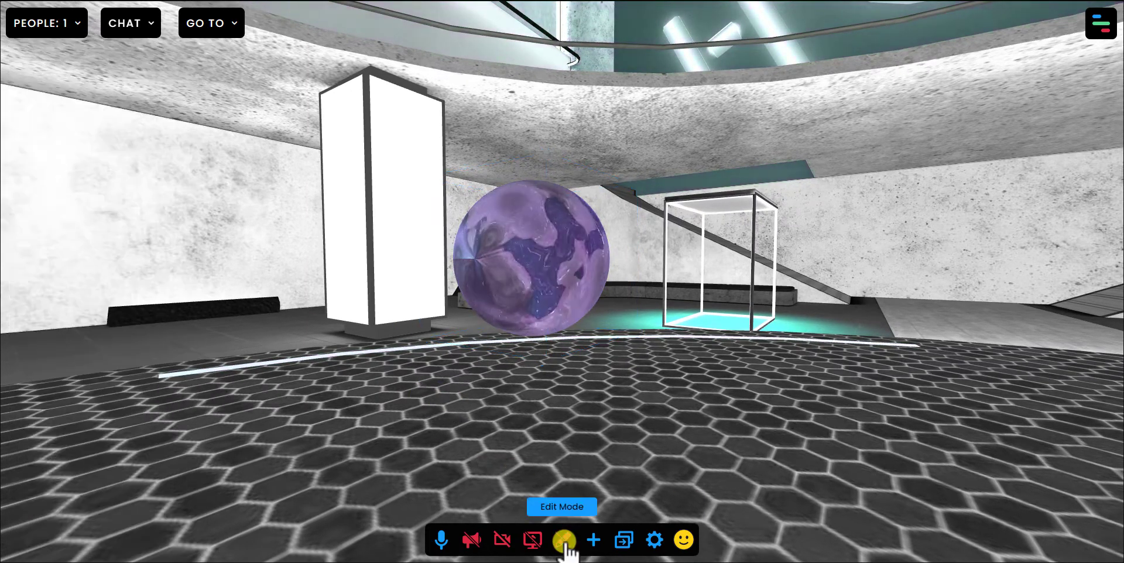
pyautogui.click(514, 281)
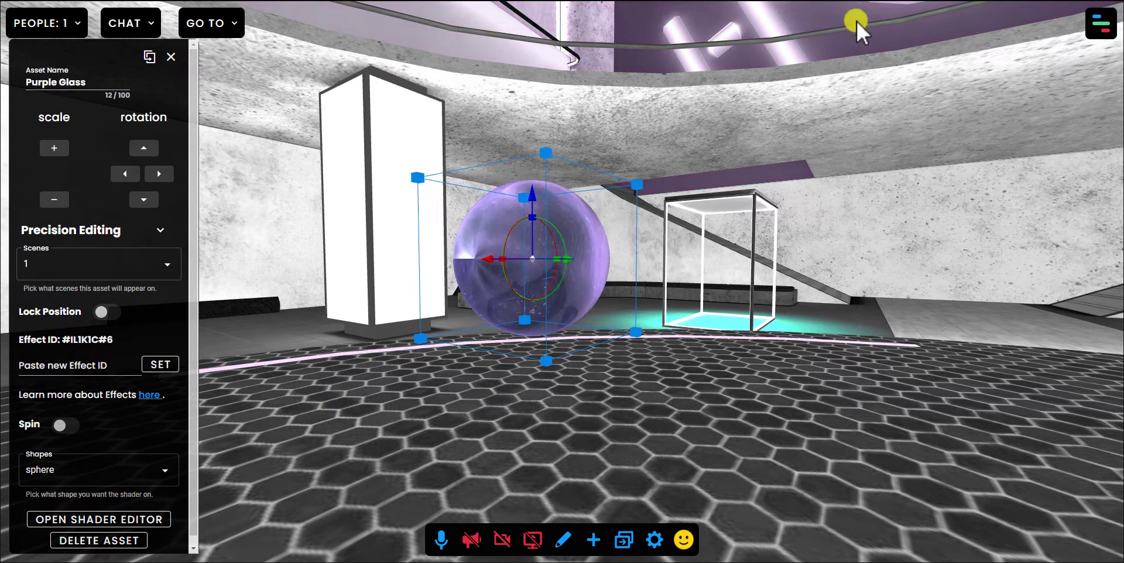
# Switch to the Frame Library website, browse its shaders and copy the ID of the Twirly Logo Shader.
pyautogui.click(974, 0)
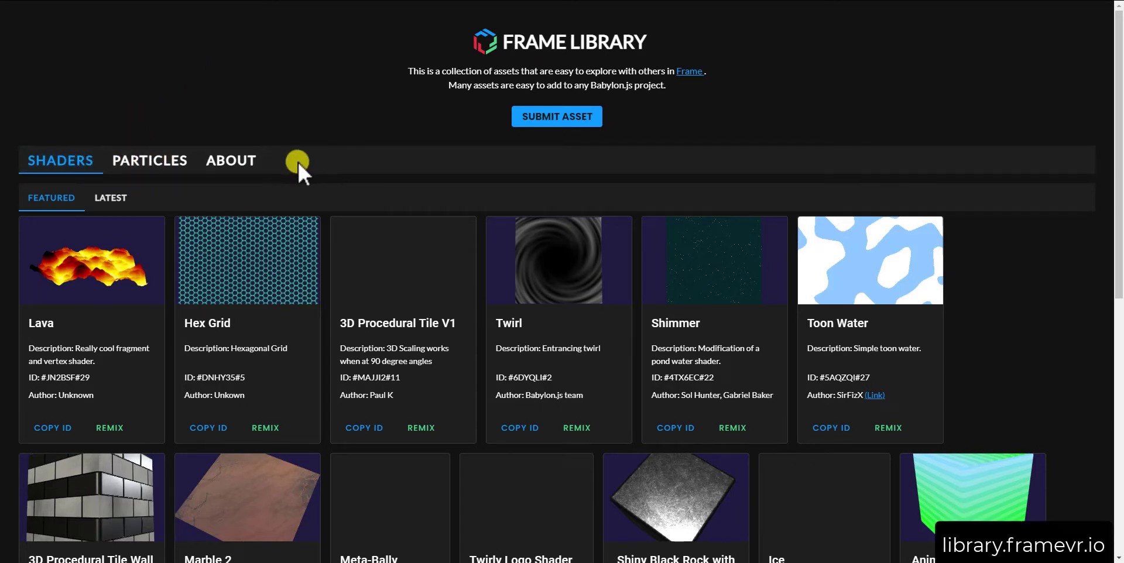
pyautogui.click(136, 161)
pyautogui.click(70, 161)
pyautogui.scroll(-5, 410, 269)
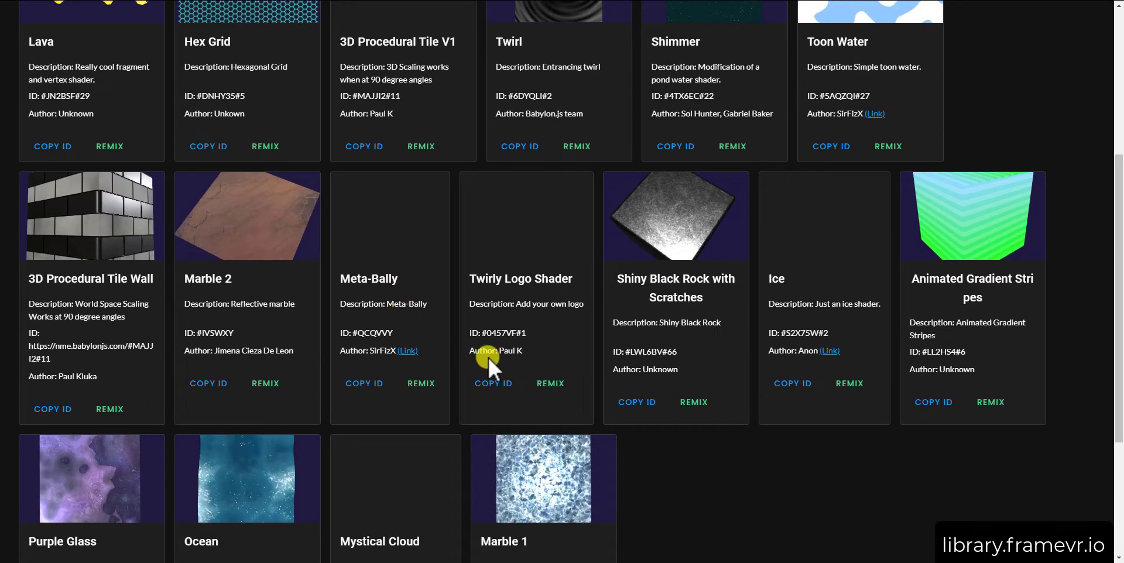
pyautogui.scroll(3, 487, 356)
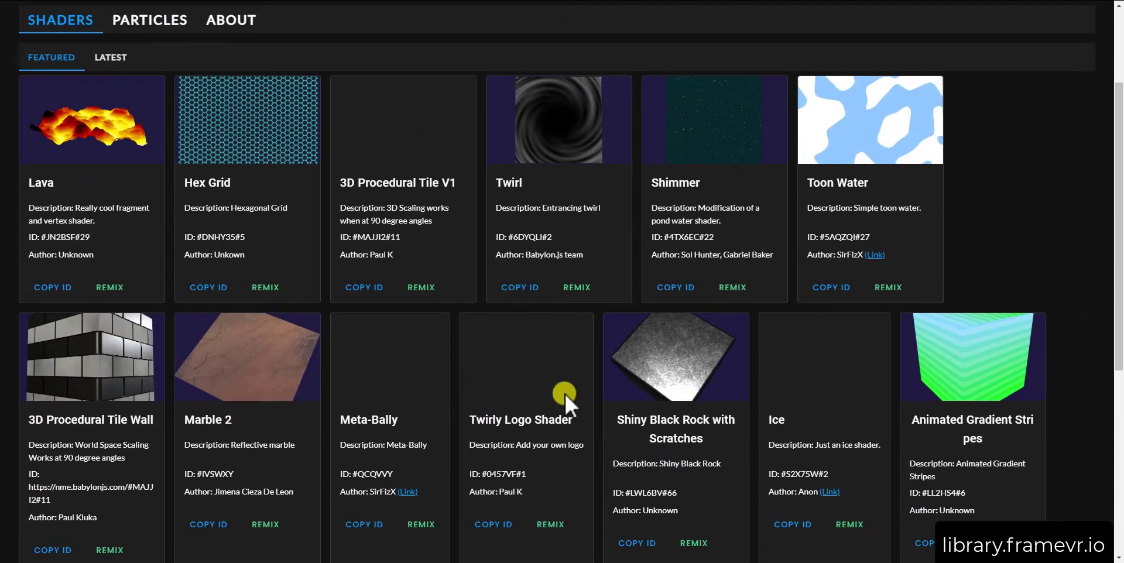
pyautogui.scroll(-2, 491, 217)
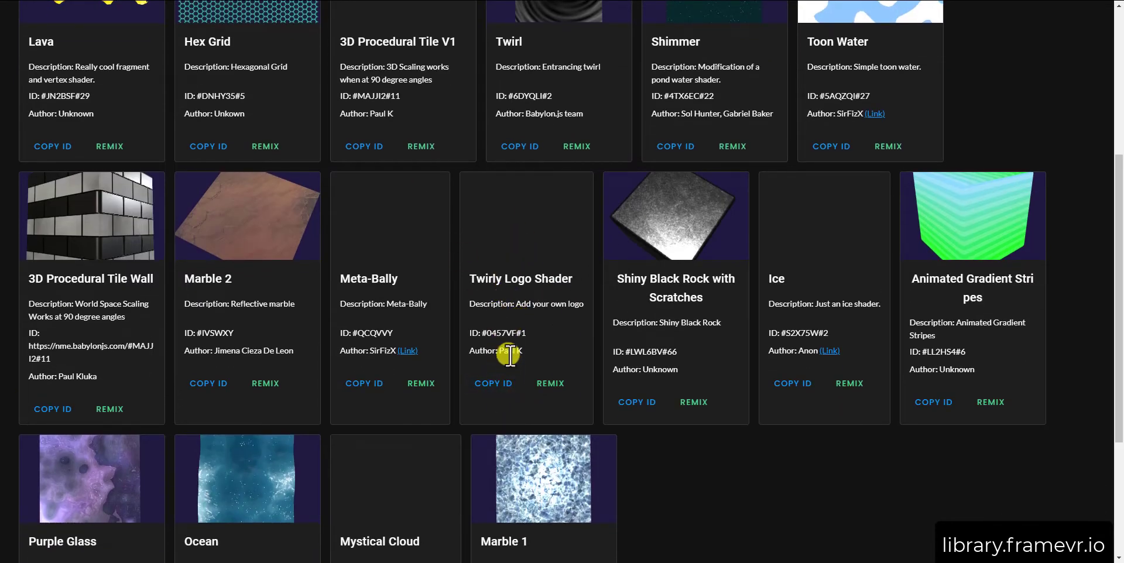
pyautogui.click(493, 387)
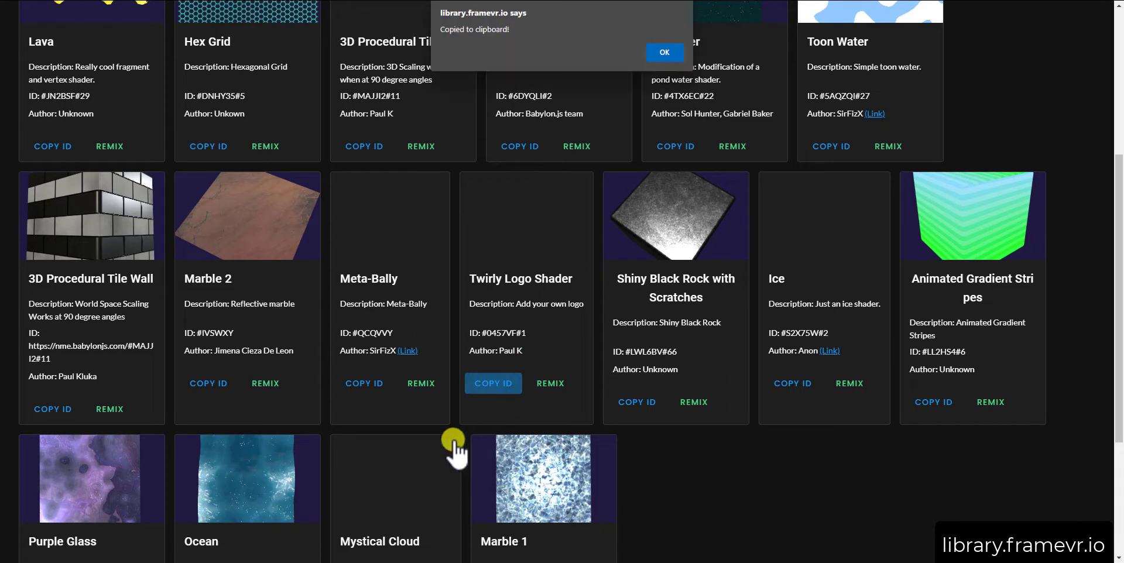
pyautogui.click(658, 54)
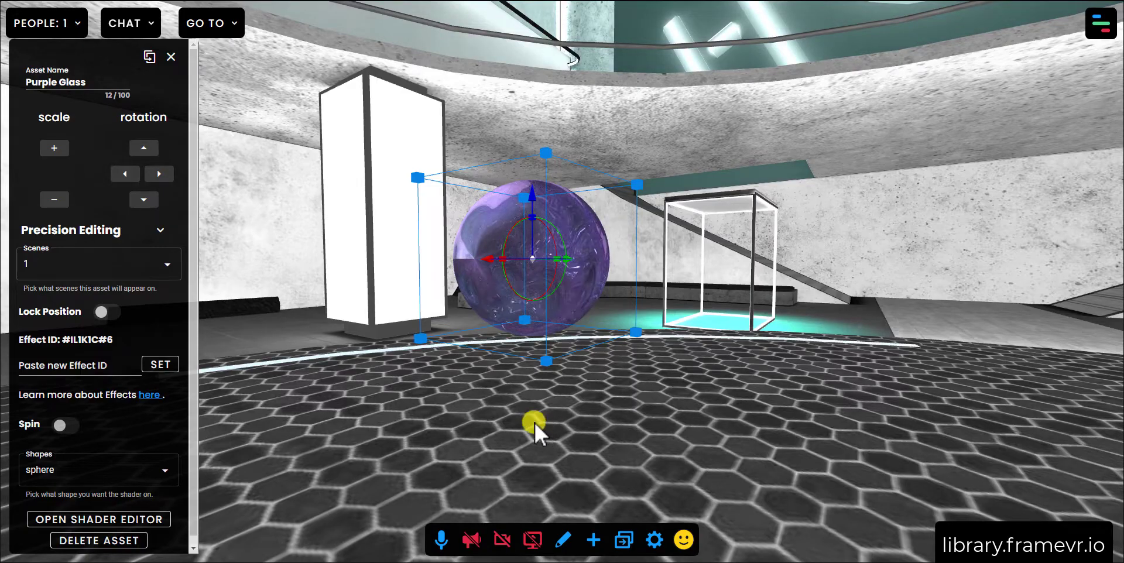
# Paste #0457VF#1 as the sphere's new effect ID and apply it.
pyautogui.moveTo(534, 420); pyautogui.dragTo(556, 321)
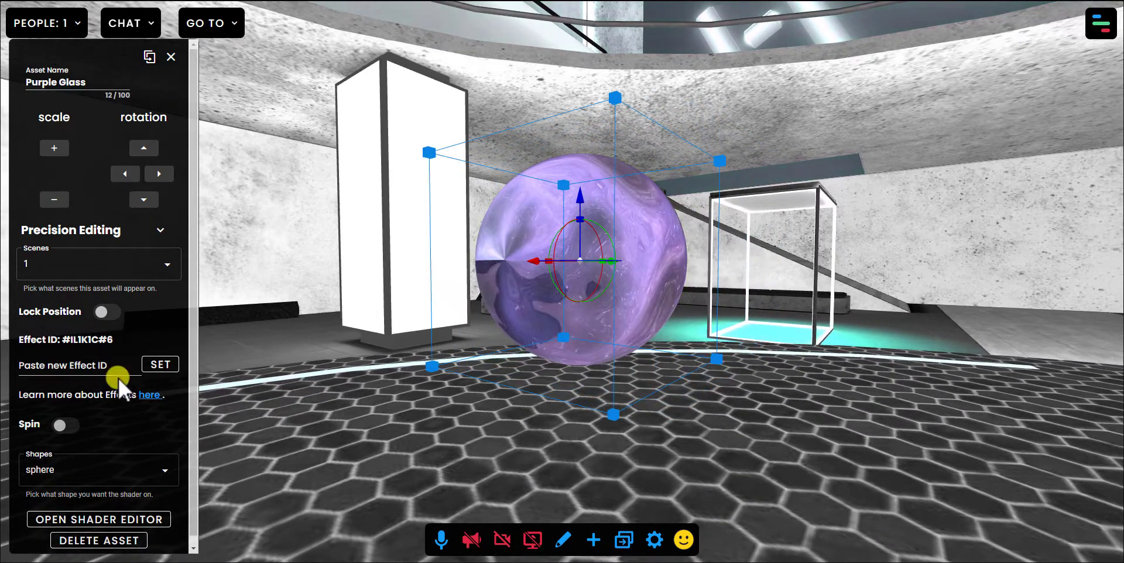
pyautogui.click(41, 366)
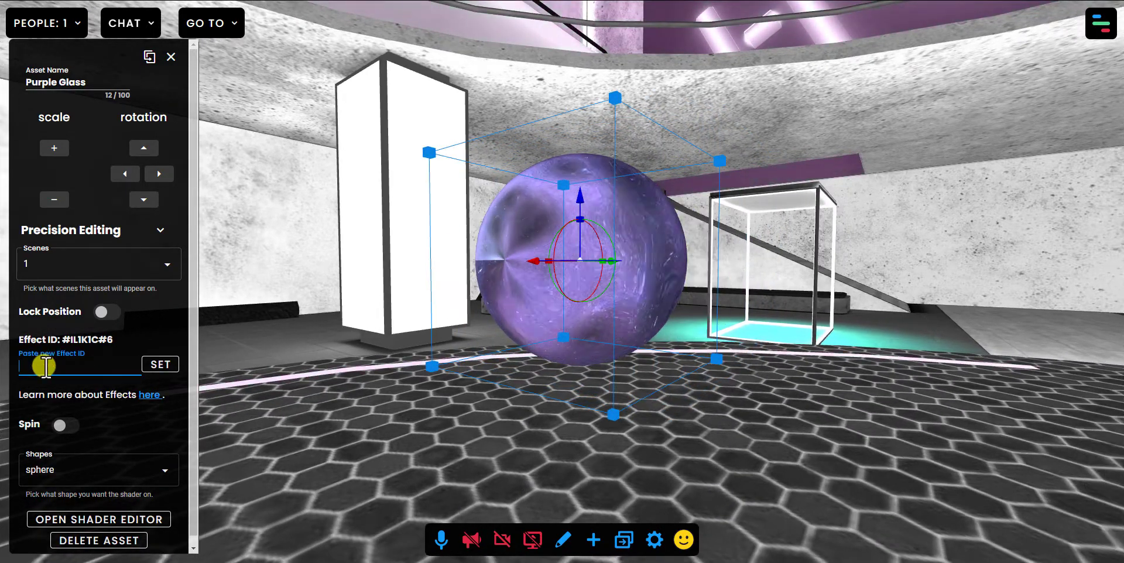
pyautogui.hotkey('ctrl', 'v')
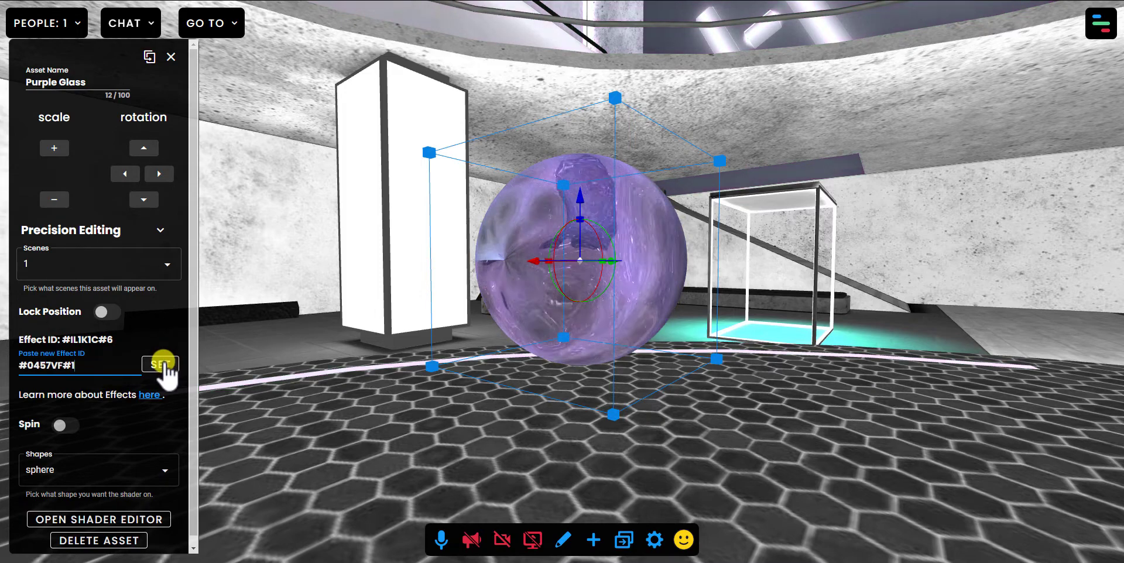
pyautogui.click(164, 364)
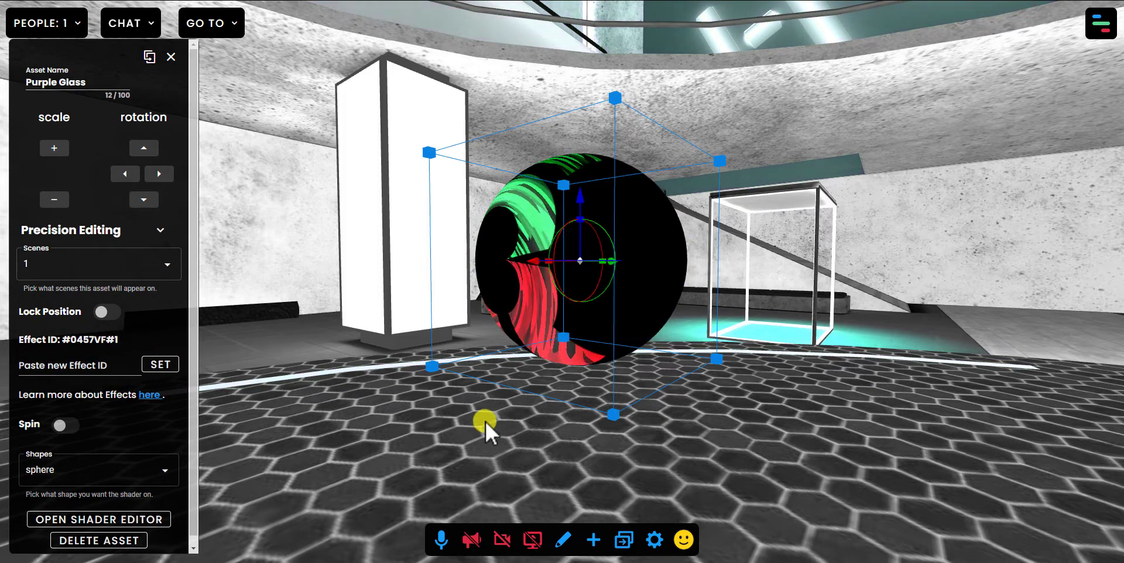
# Set the shape of the Twirly Logo effect to plane.
pyautogui.press('a')
pyautogui.moveTo(498, 304); pyautogui.dragTo(474, 309)
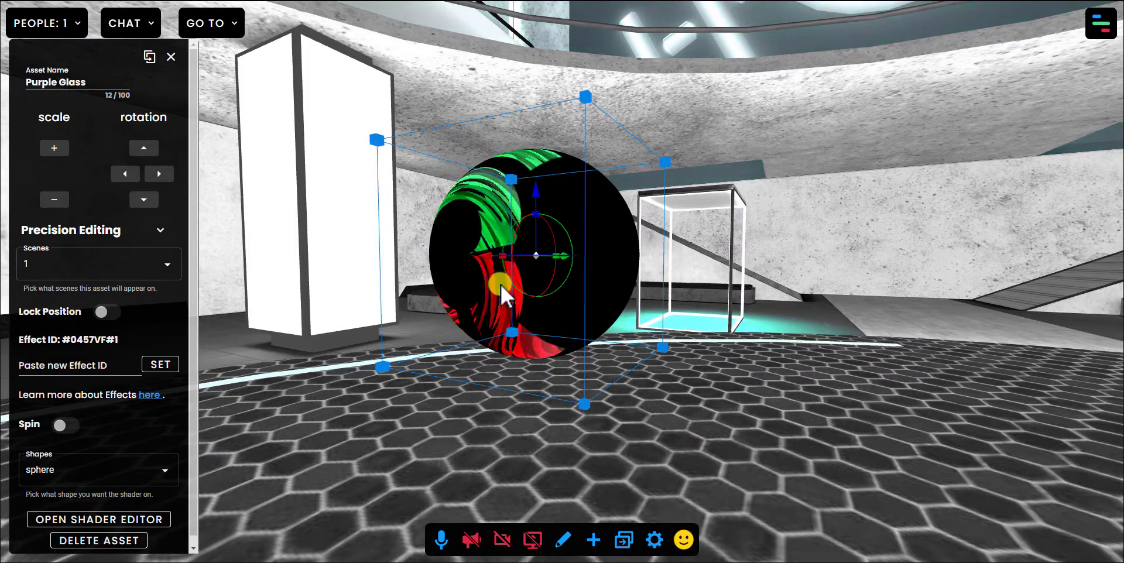
pyautogui.click(108, 475)
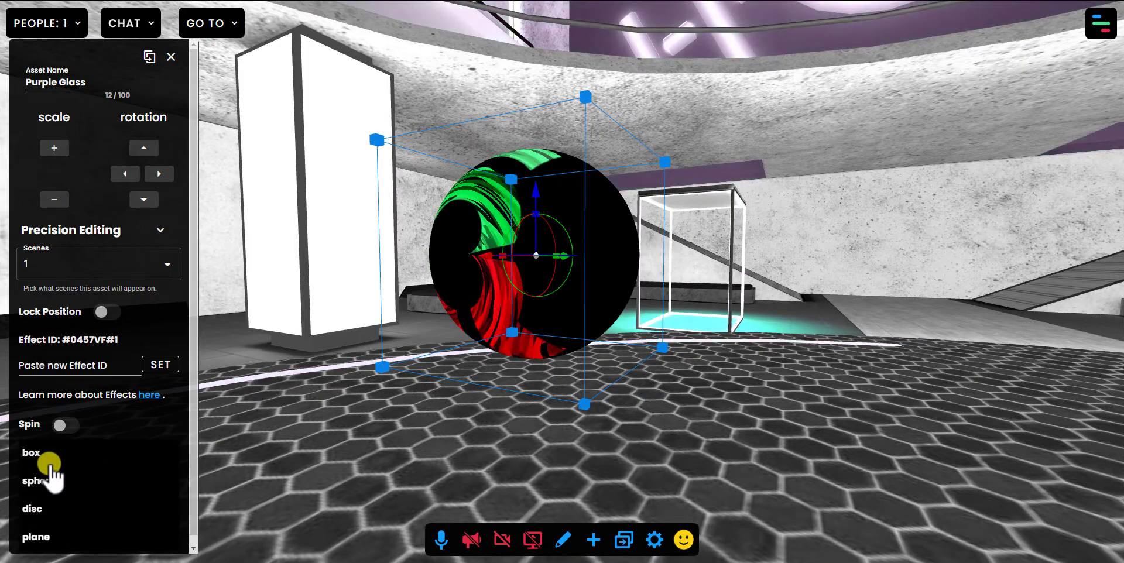
pyautogui.click(40, 534)
# Enlarge the logo plane from its upper corner and leave edit mode.
pyautogui.press('a')
pyautogui.moveTo(476, 371); pyautogui.dragTo(673, 429)
pyautogui.click(471, 242)
pyautogui.press('s')
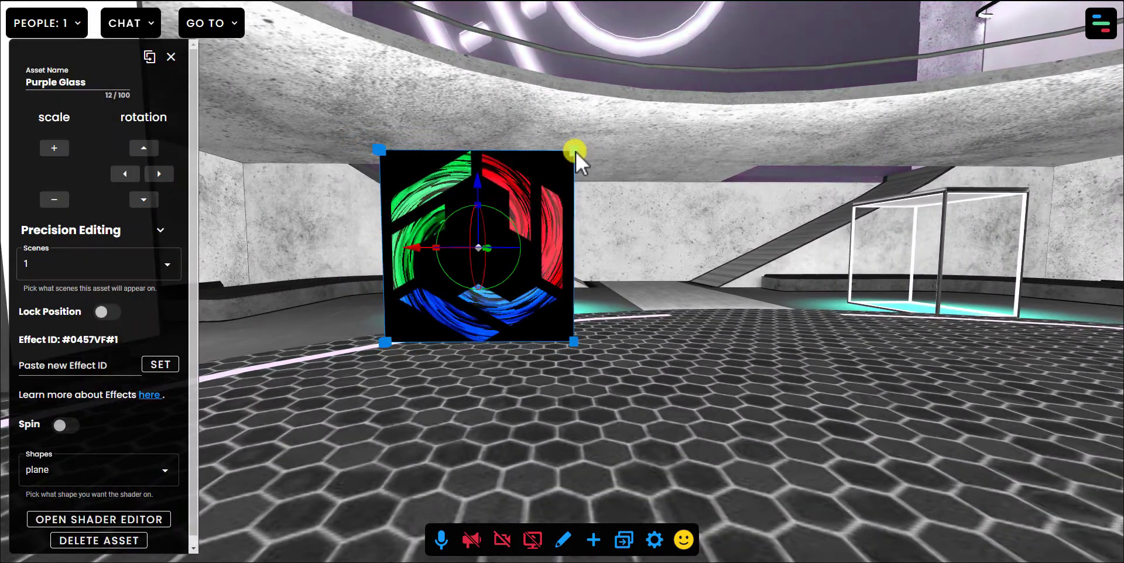
pyautogui.moveTo(575, 151); pyautogui.dragTo(778, 97)
pyautogui.press('s')
pyautogui.moveTo(757, 377); pyautogui.dragTo(774, 303)
pyautogui.press('e')
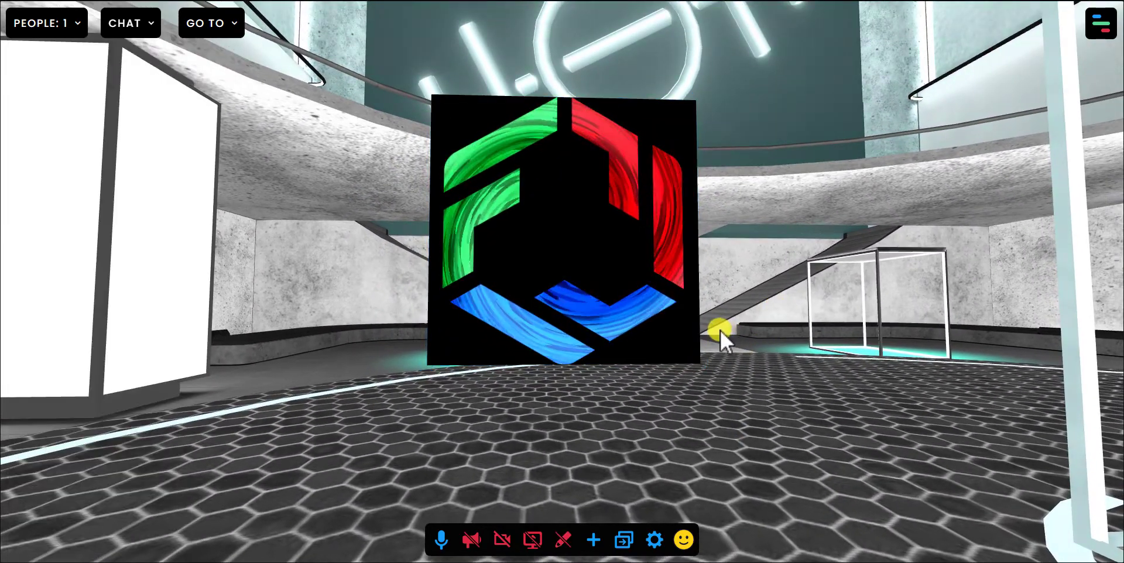
# Walk up to the logo plane and back away to examine its animated shader.
pyautogui.press('d')
pyautogui.press('w')
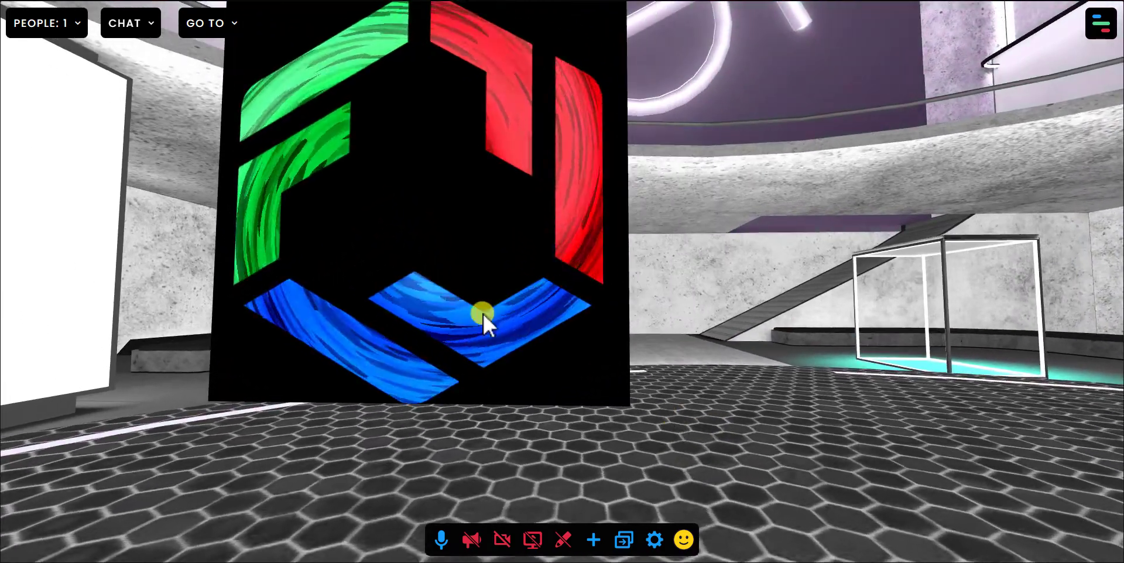
pyautogui.press('s')
pyautogui.press('s')
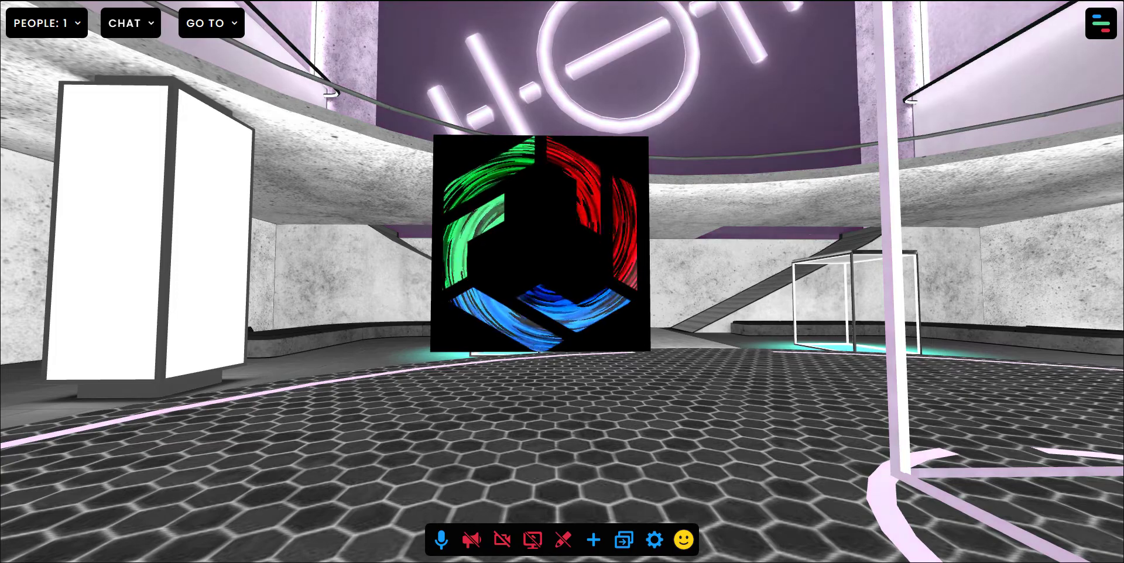
# Switch to the Node Material Editor and look over the node graph of the Twirly Logo shader.
pyautogui.click(995, 1)
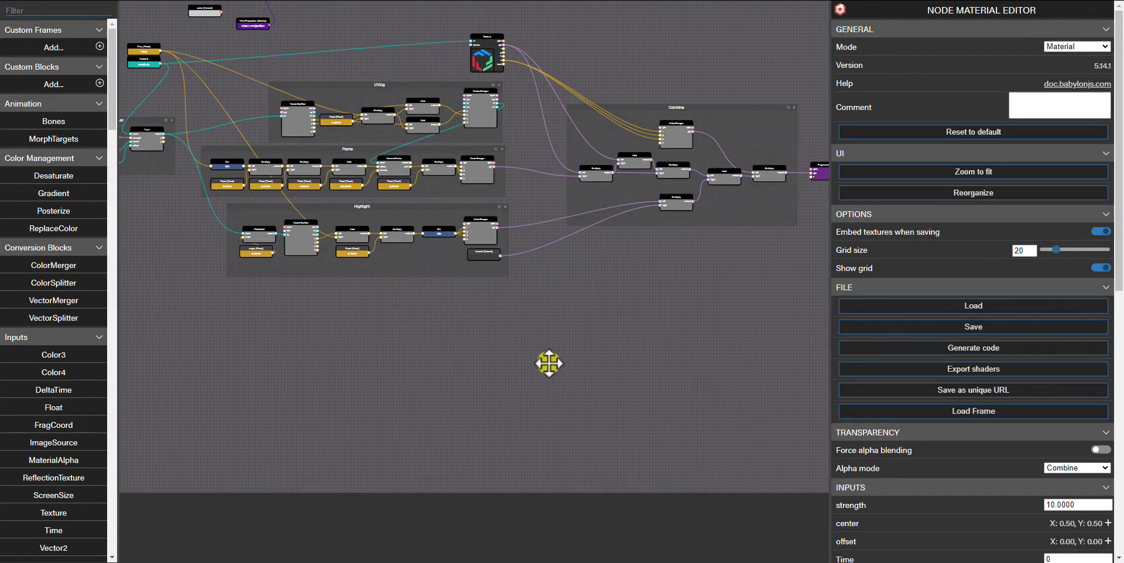
pyautogui.moveTo(549, 363); pyautogui.dragTo(543, 454)
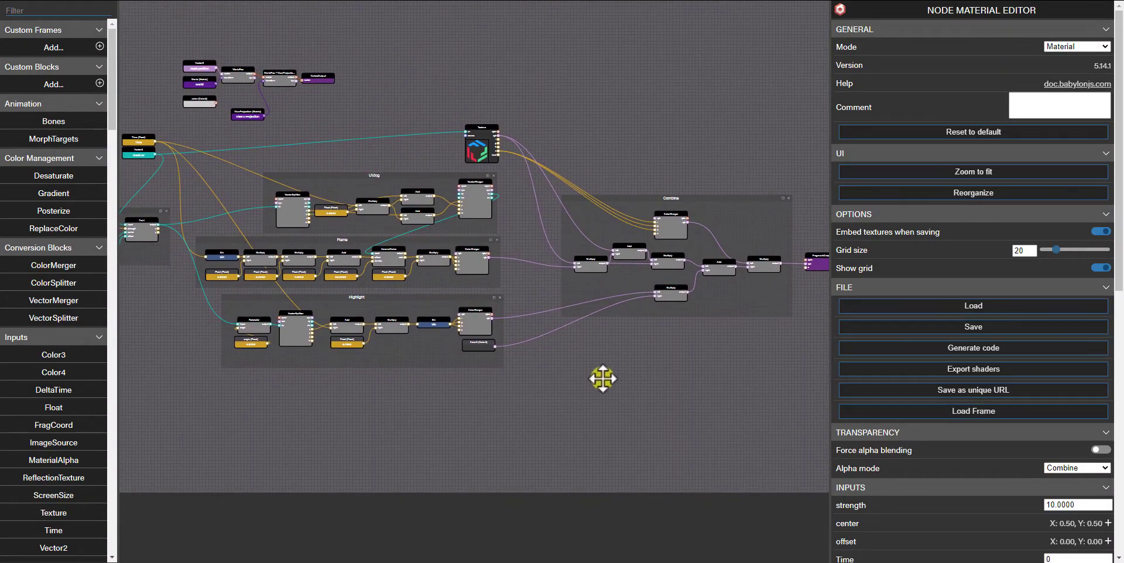
pyautogui.moveTo(595, 386); pyautogui.dragTo(611, 407)
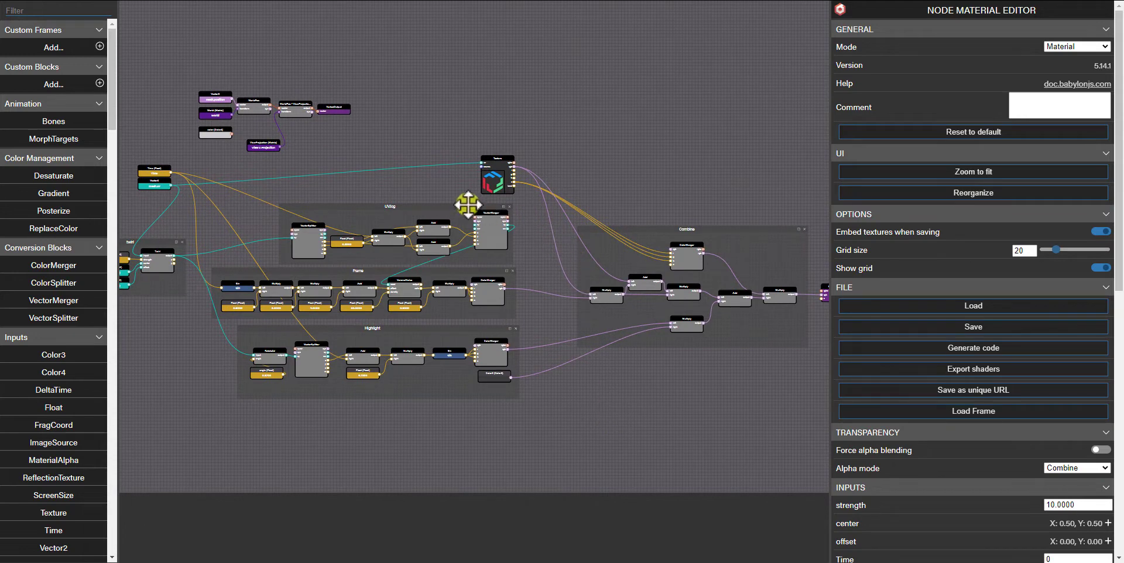
pyautogui.moveTo(390, 190)
pyautogui.mouseDown()
pyautogui.moveTo(579, 184)
pyautogui.moveTo(375, 183)
pyautogui.mouseUp()
pyautogui.moveTo(628, 424); pyautogui.dragTo(623, 425)
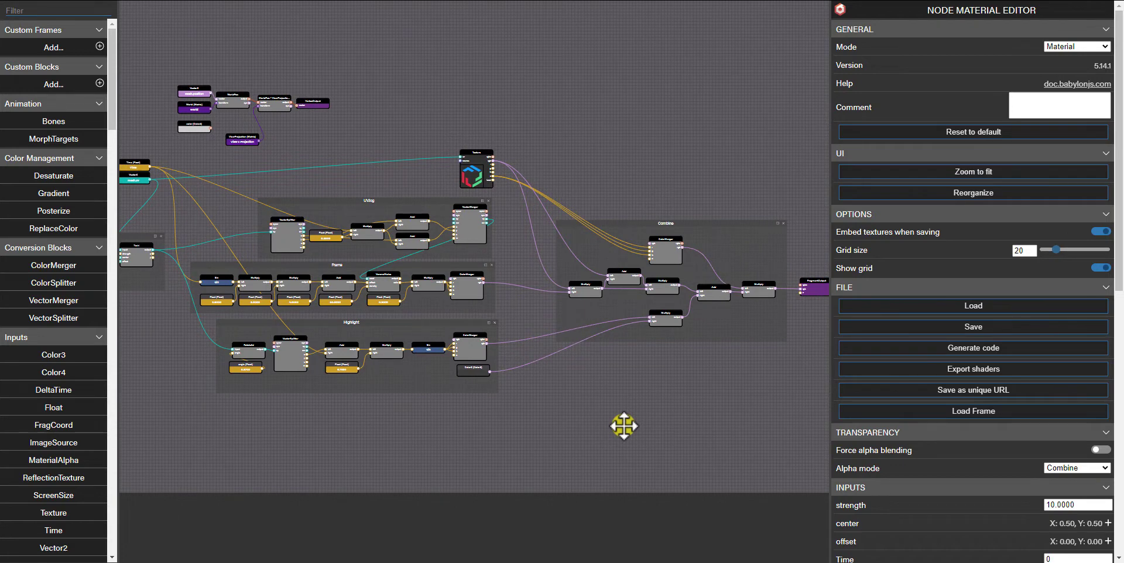
pyautogui.moveTo(609, 435); pyautogui.dragTo(711, 474)
# Replace the image in the Texture block with the babylon frame file.
pyautogui.scroll(5, 635, 226)
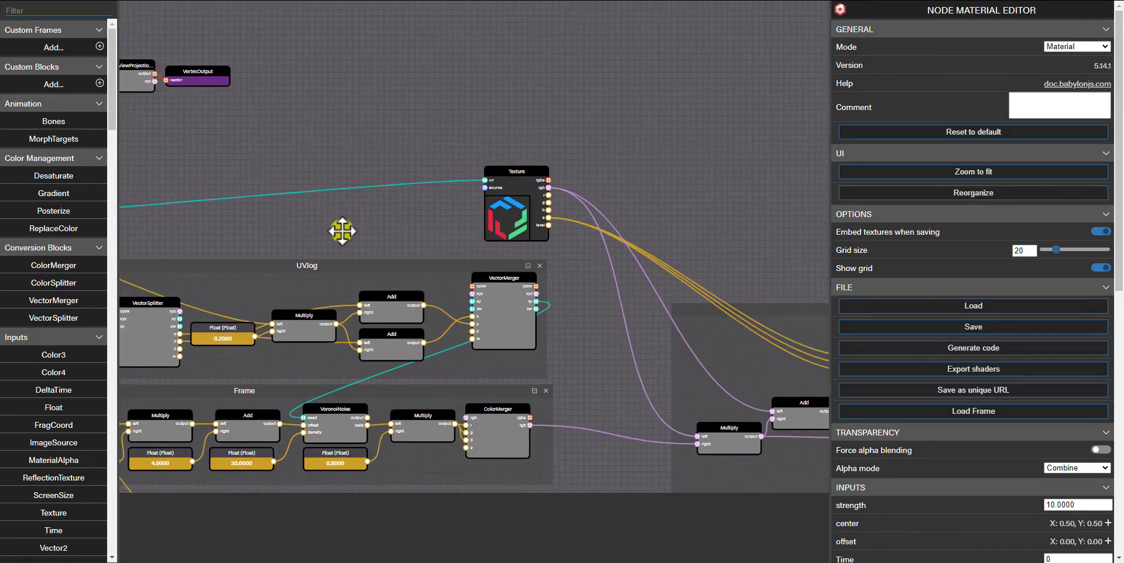
pyautogui.scroll(3, 342, 231)
pyautogui.moveTo(691, 165); pyautogui.dragTo(600, 172)
pyautogui.click(476, 157)
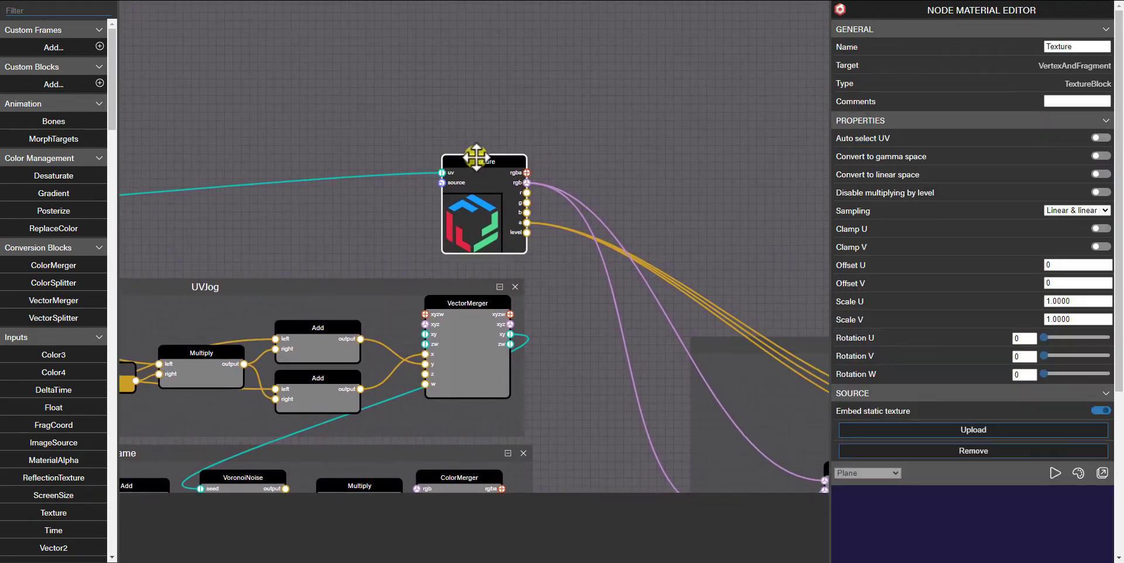
pyautogui.click(936, 432)
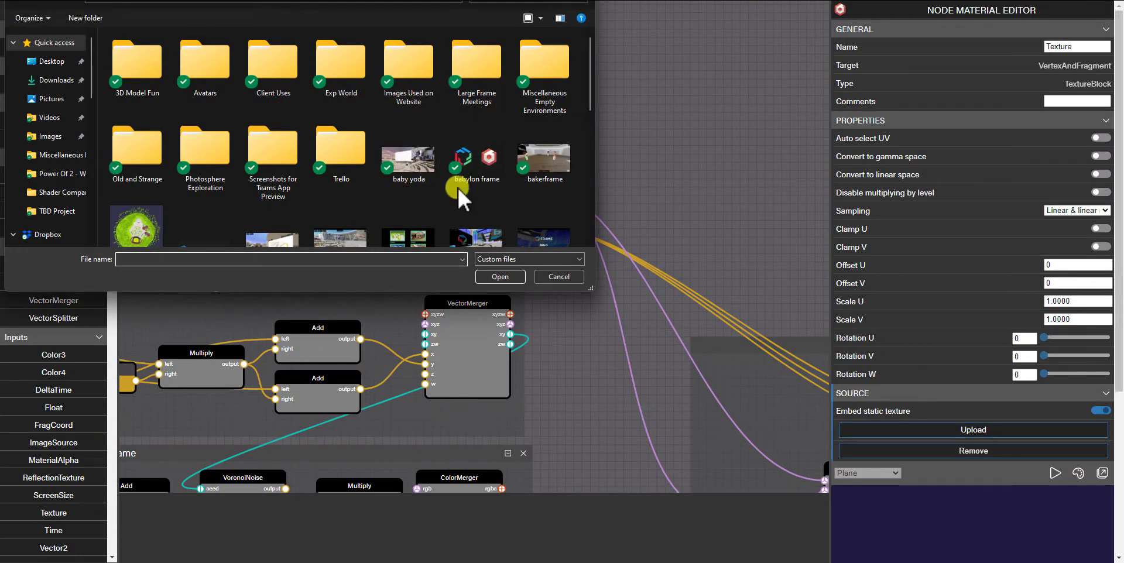
pyautogui.click(479, 163)
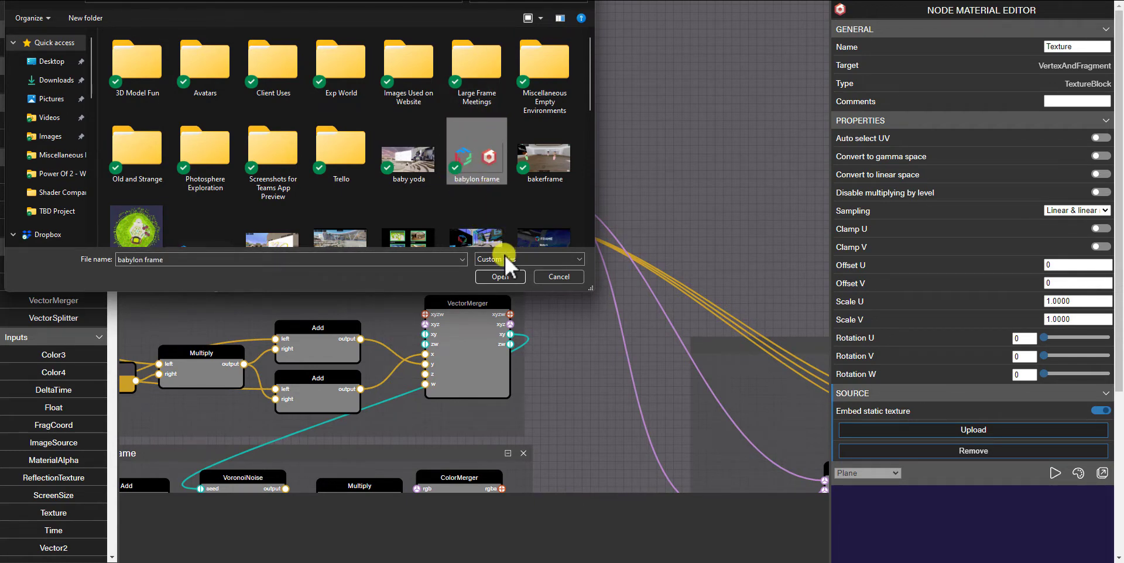
pyautogui.click(495, 275)
# Rotate the plane preview to check the new texture, and save the material as a unique URL.
pyautogui.scroll(-4, 981, 523)
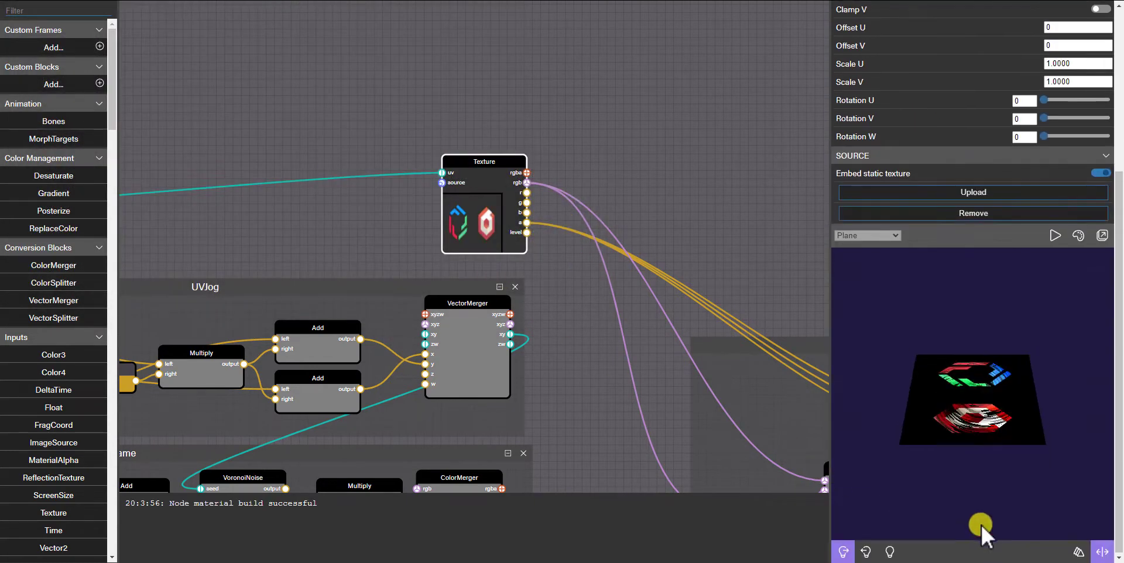
pyautogui.moveTo(961, 480); pyautogui.dragTo(1011, 410)
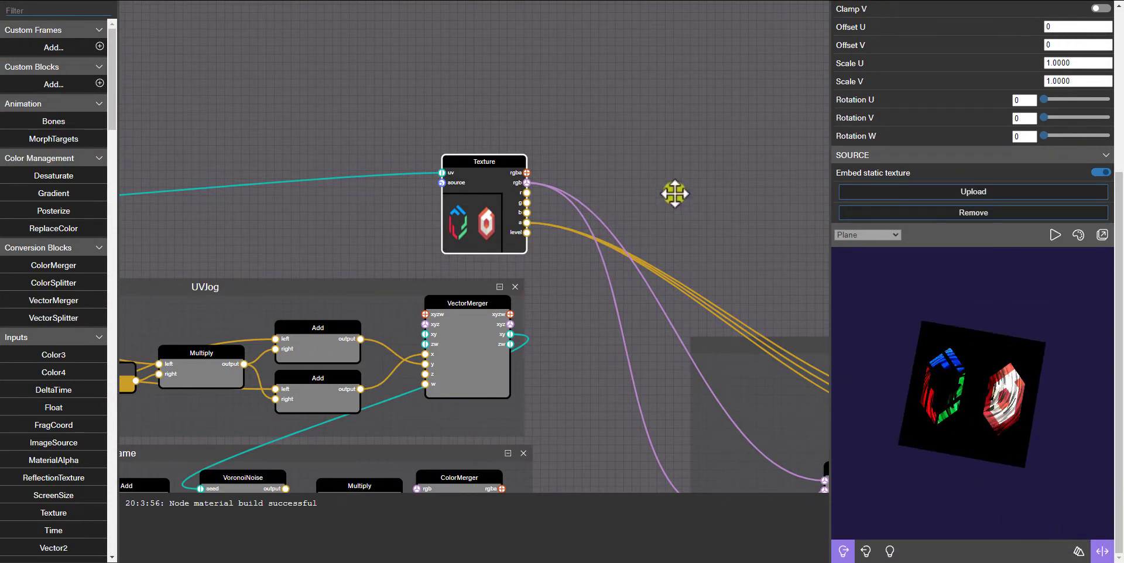
pyautogui.click(666, 192)
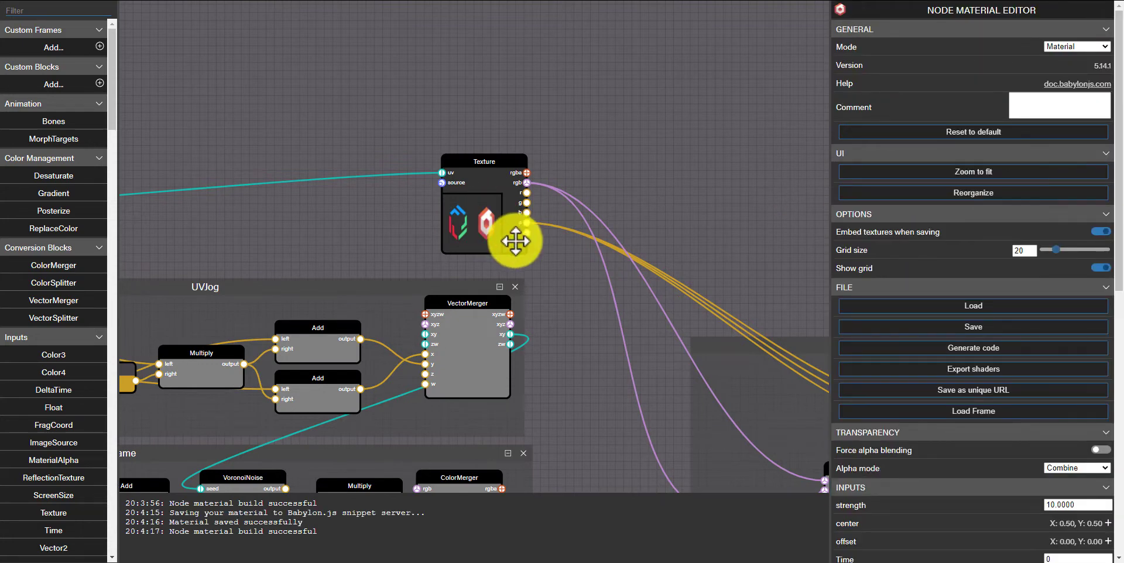
pyautogui.scroll(-9, 931, 446)
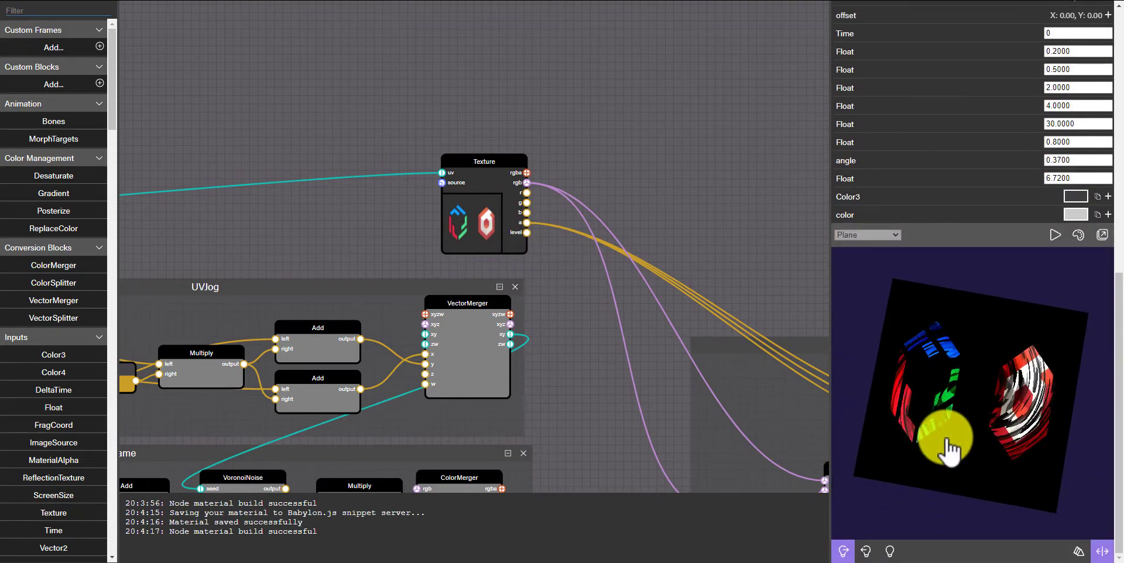
pyautogui.scroll(9, 948, 442)
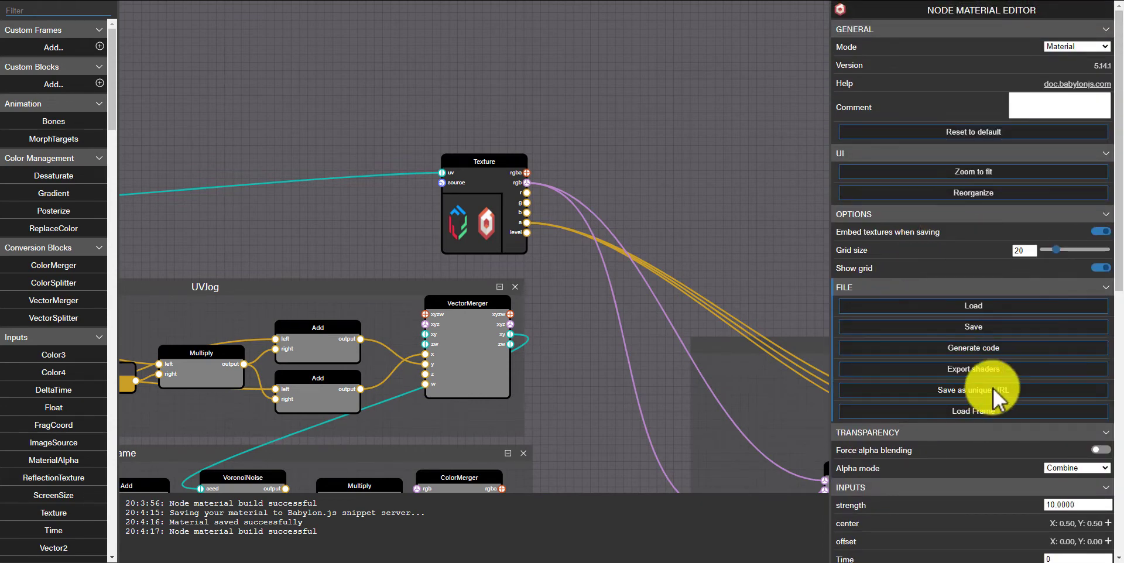
pyautogui.click(956, 392)
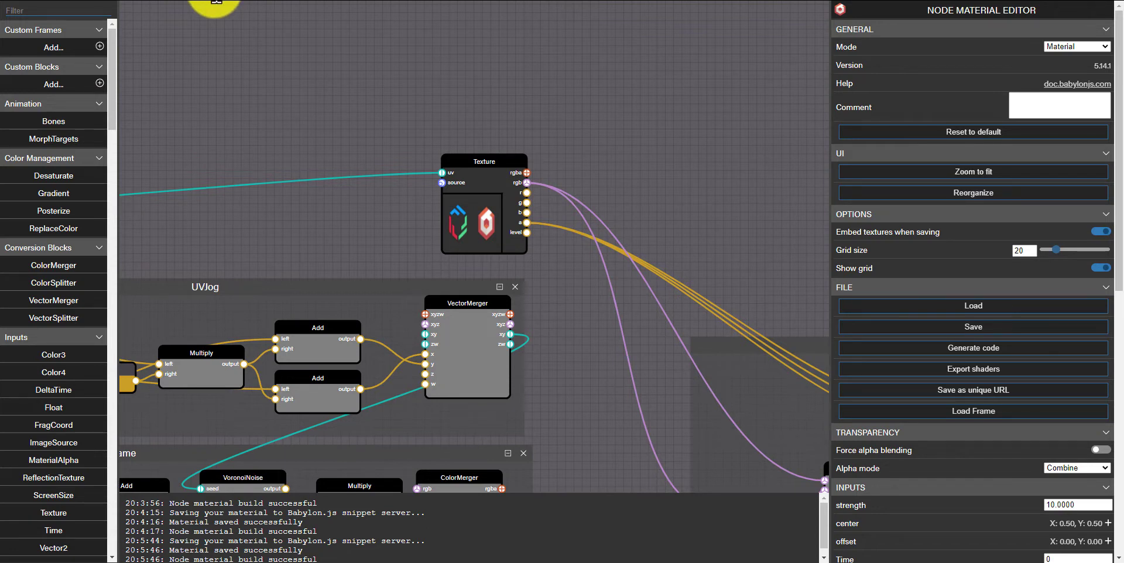
# Switch back to the Frame scene, select the logo plane, and set its effect ID to #0457VF#3.
pyautogui.click(952, 0)
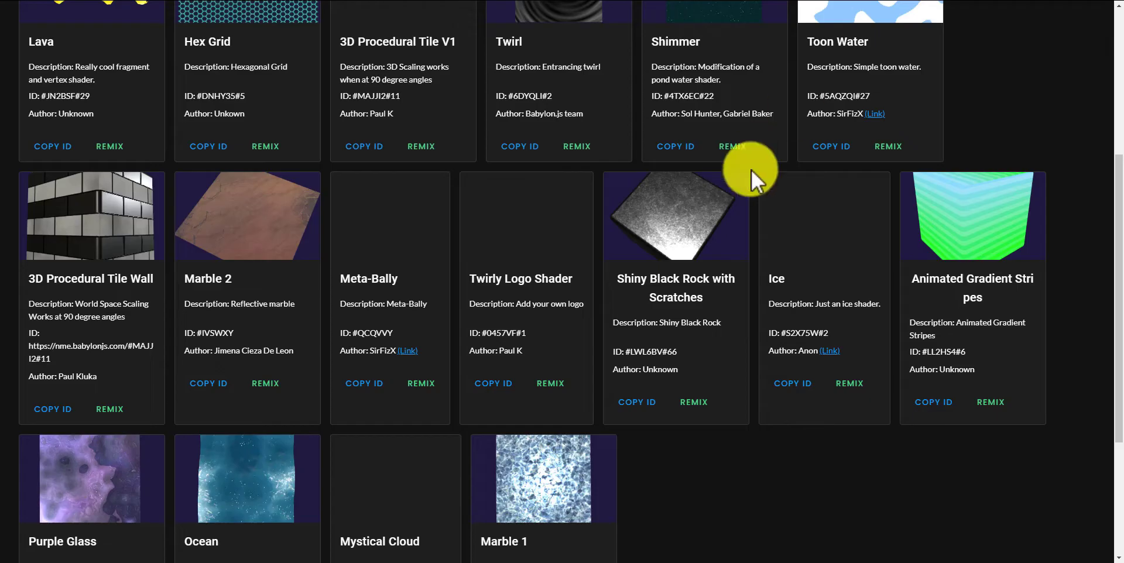
pyautogui.click(970, 0)
pyautogui.moveTo(593, 404); pyautogui.dragTo(585, 405)
pyautogui.click(515, 254)
pyautogui.click(85, 369)
pyautogui.write('#0457VF#3')
pyautogui.click(159, 364)
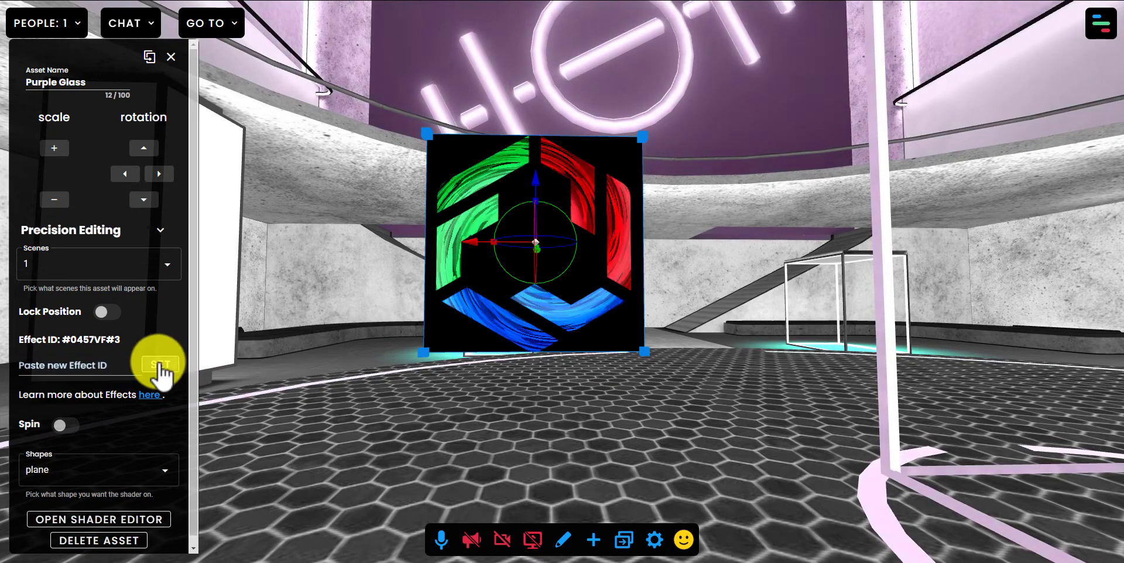
# Leave edit mode and move around the logo plane to examine its customized shader.
pyautogui.moveTo(566, 409); pyautogui.dragTo(555, 411)
pyautogui.press('w')
pyautogui.press('e')
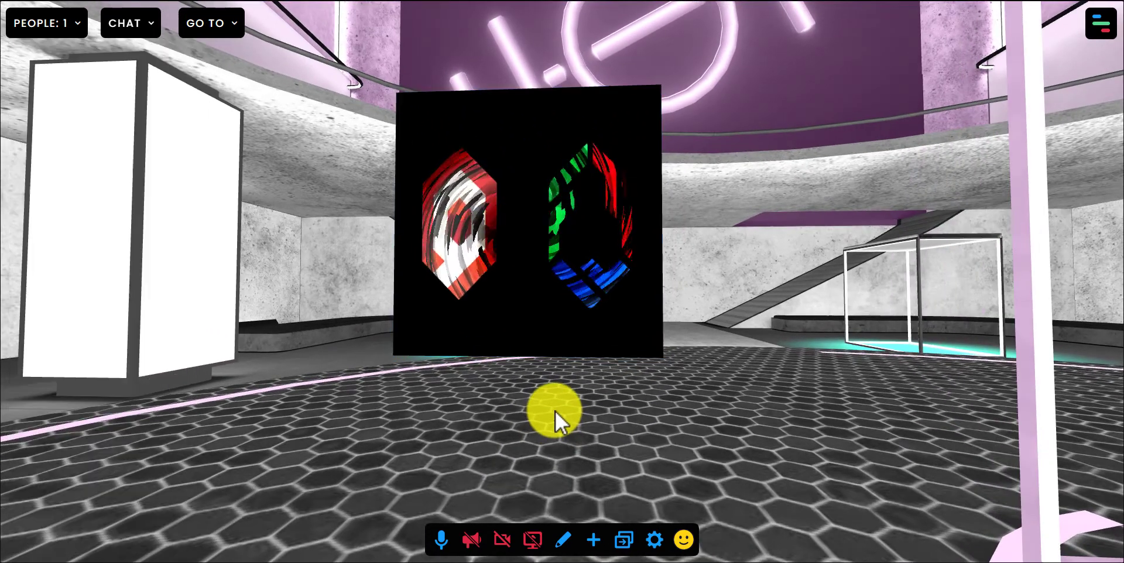
pyautogui.press('a')
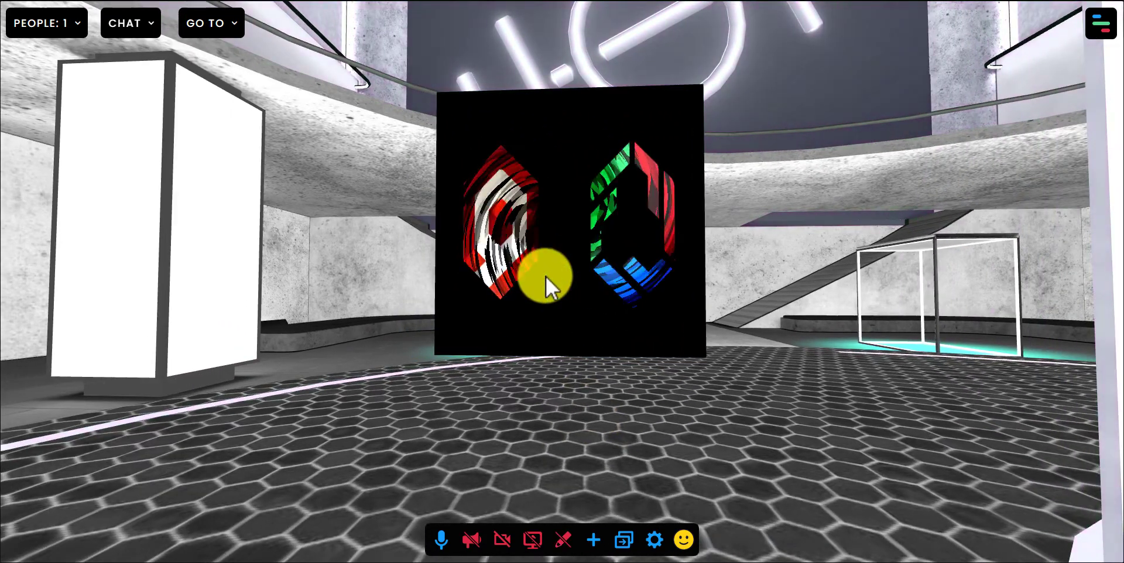
pyautogui.press('w')
pyautogui.press('s')
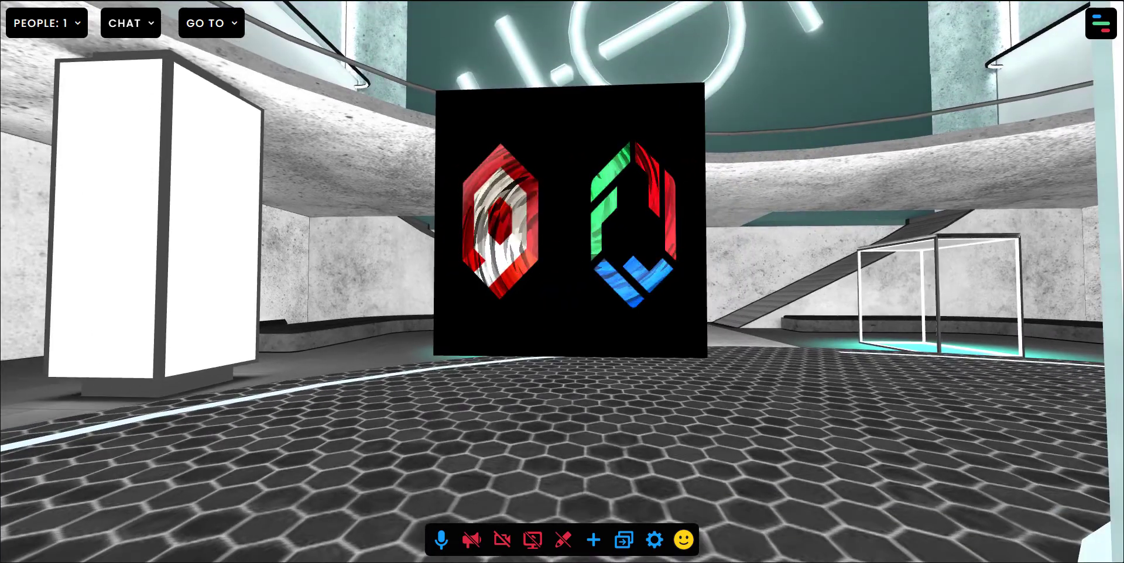
# Start a shader submission in the Frame Library, paste the copied ID as the snippet ID, and cancel the form.
pyautogui.scroll(5, 762, 282)
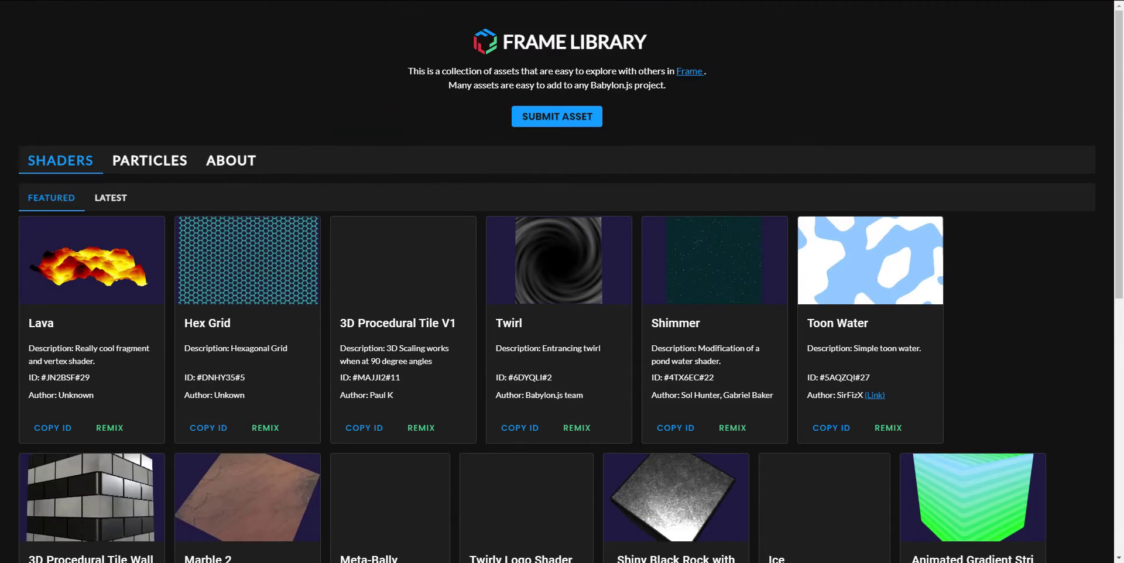
pyautogui.click(534, 125)
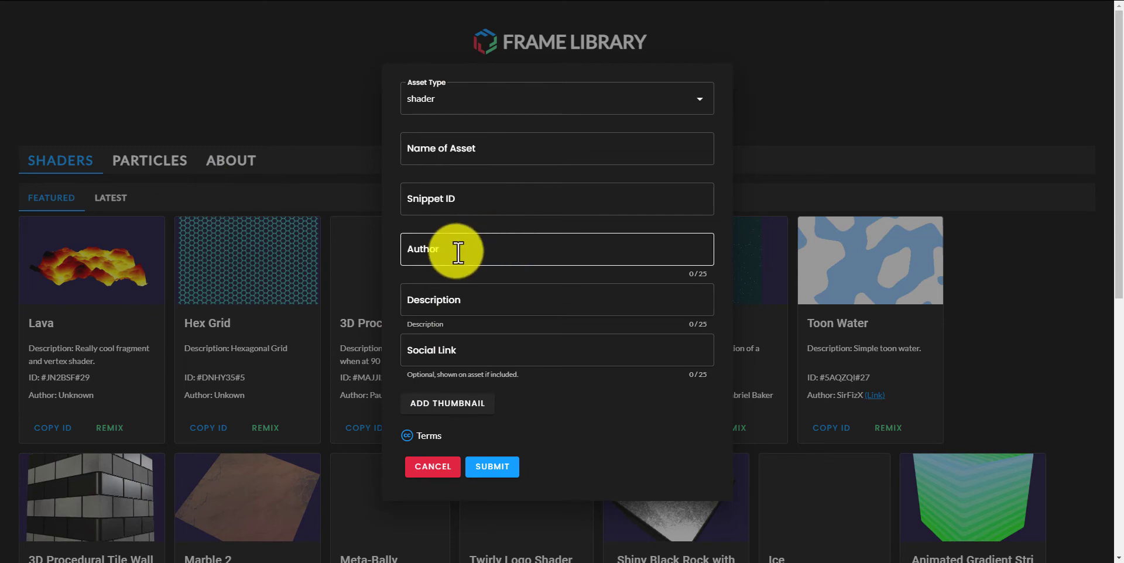
pyautogui.click(446, 198)
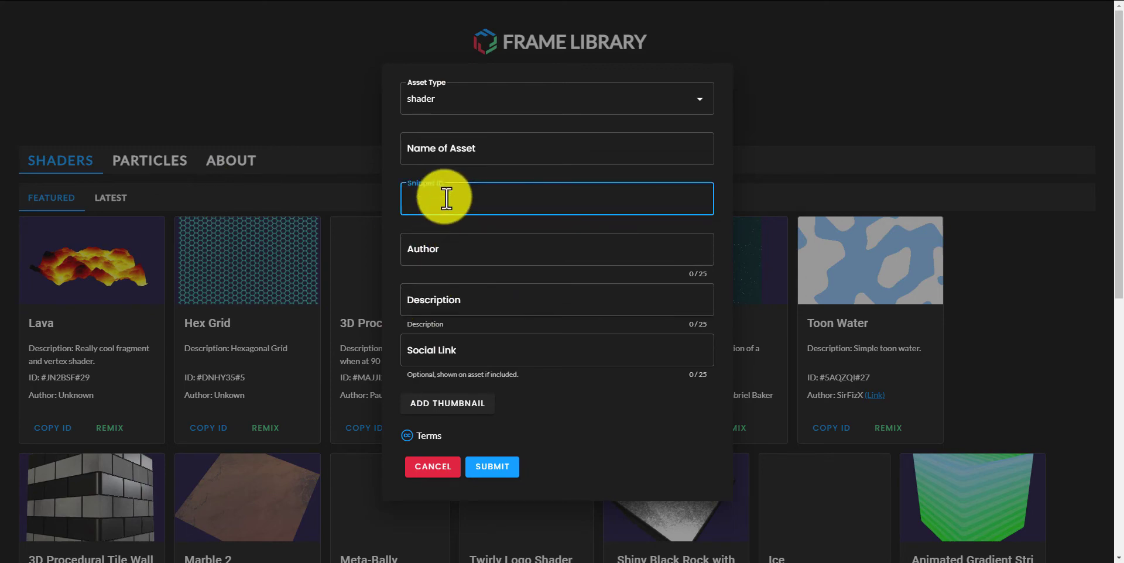
pyautogui.hotkey('ctrl', 'v')
pyautogui.click(442, 467)
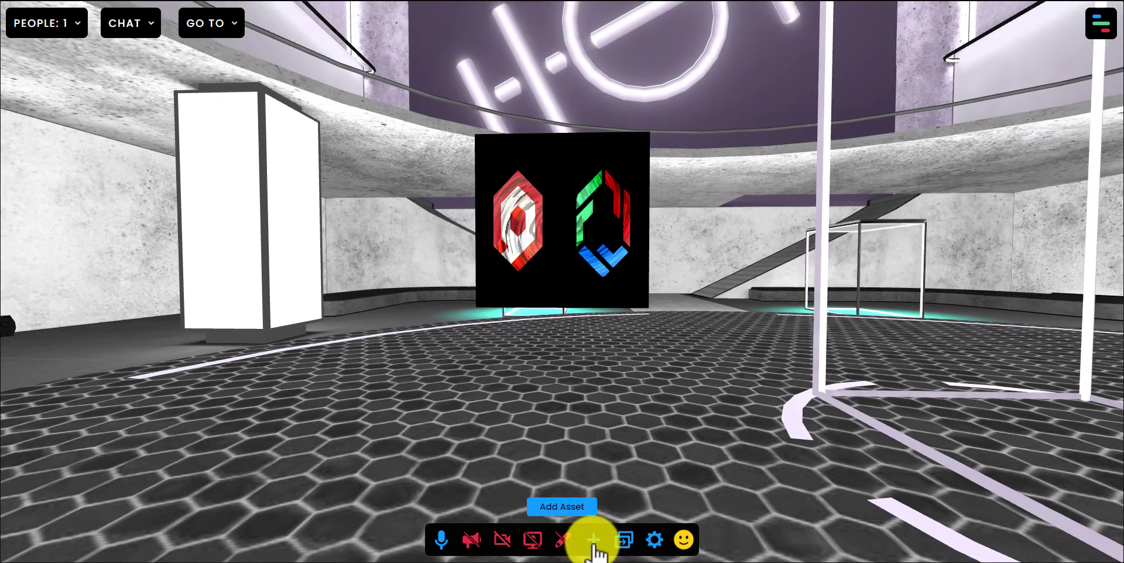
# Return to the Frame scene and open the effects picker for adding an asset.
pyautogui.click(593, 544)
pyautogui.click(645, 446)
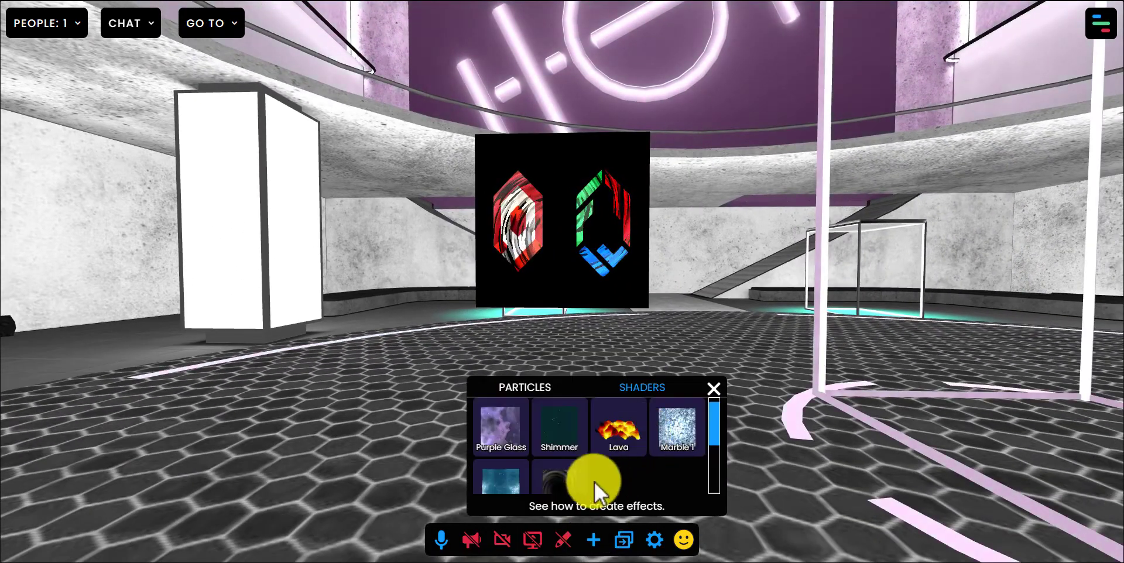